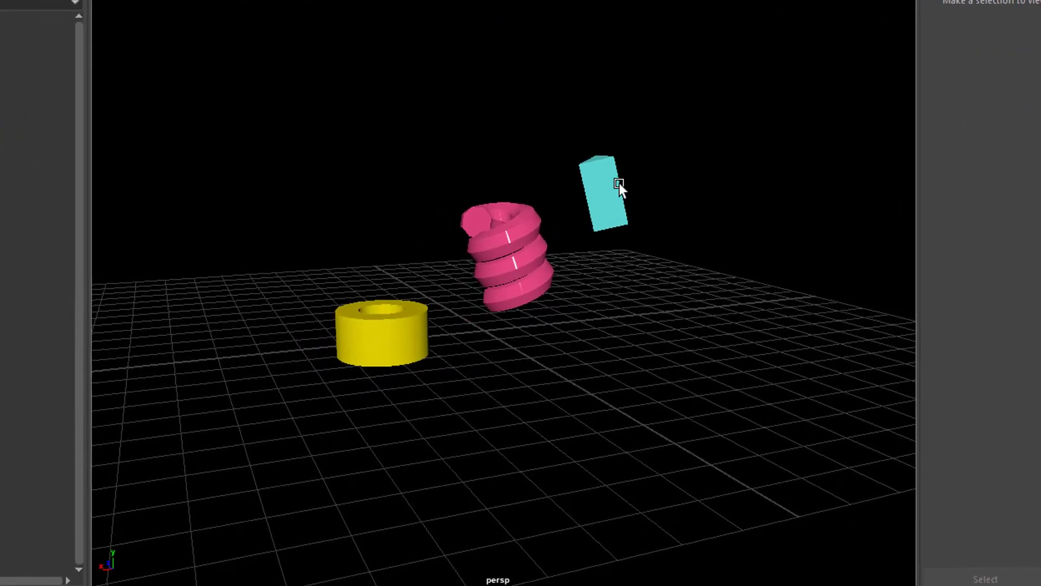
# Move the cyan prism sideways and vertically to test how the pink helix between the two shapes responds
pyautogui.click(597, 198)
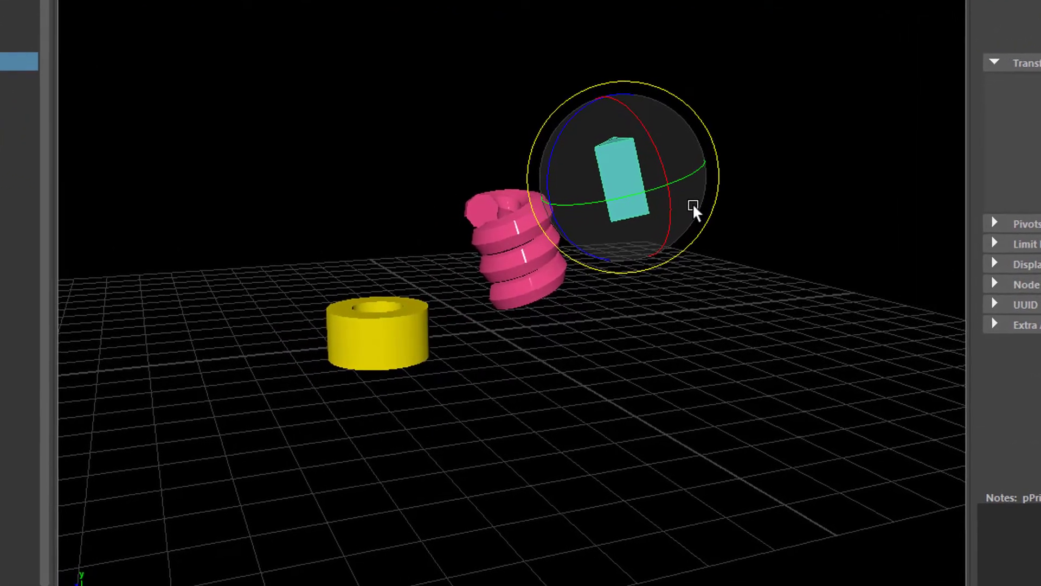
pyautogui.press('w')
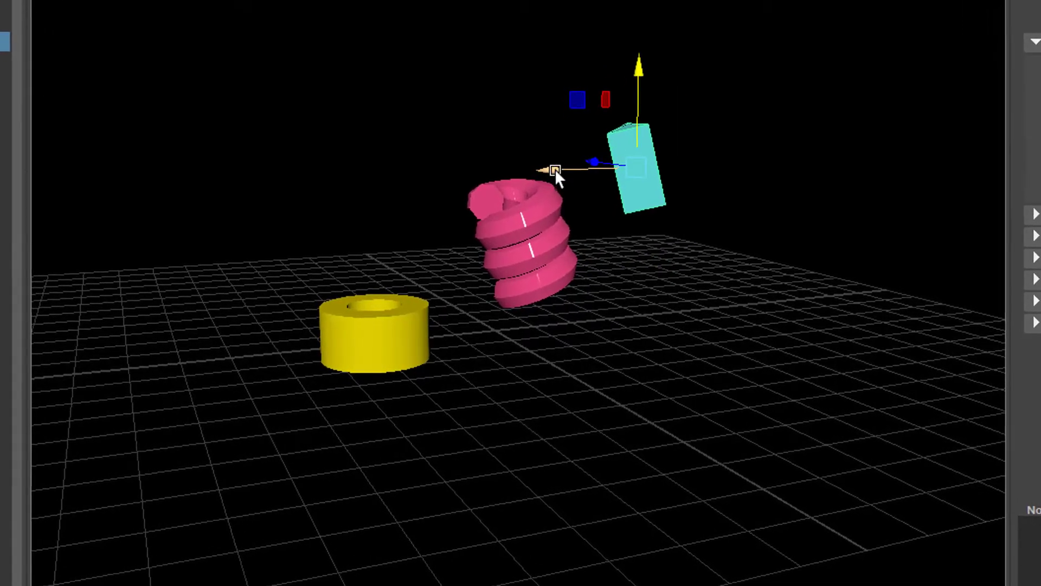
pyautogui.moveTo(555, 168); pyautogui.dragTo(490, 281)
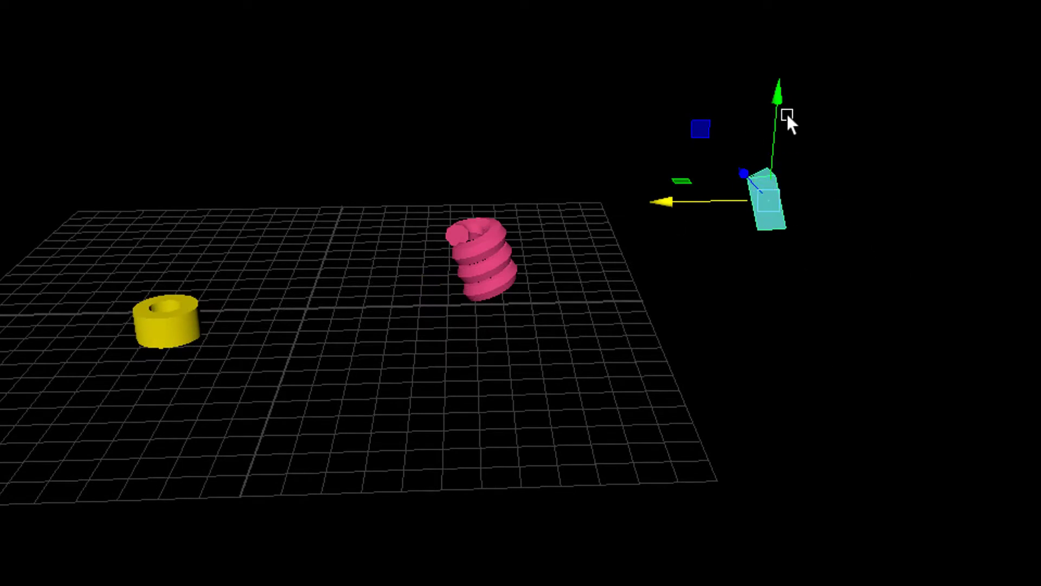
pyautogui.moveTo(783, 91); pyautogui.dragTo(717, 441)
pyautogui.scroll(-5, 438, 325)
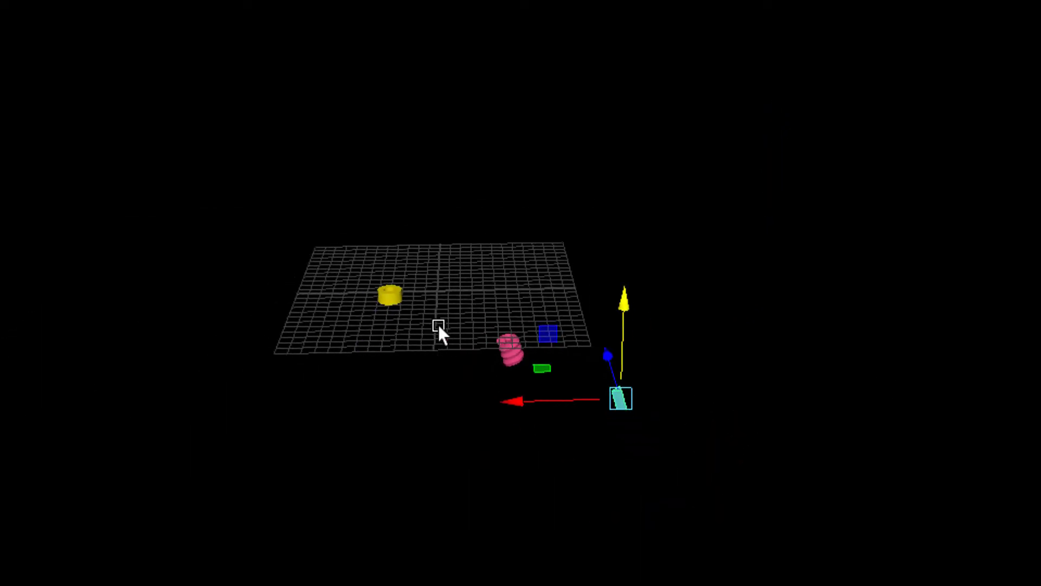
pyautogui.moveTo(623, 305); pyautogui.dragTo(575, 480)
pyautogui.moveTo(633, 363); pyautogui.dragTo(378, 283, button='middle')
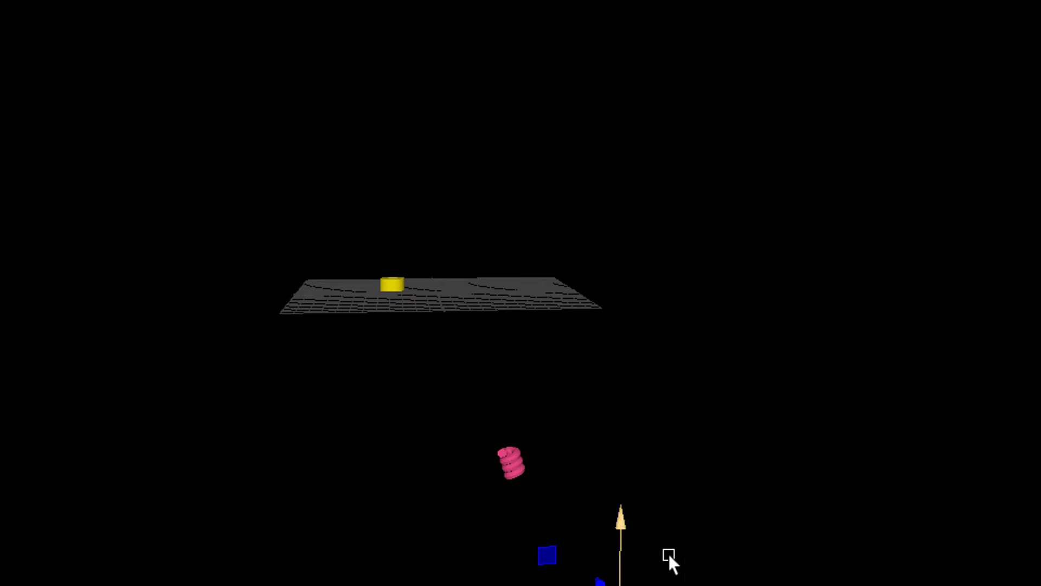
pyautogui.moveTo(631, 529); pyautogui.dragTo(611, 267)
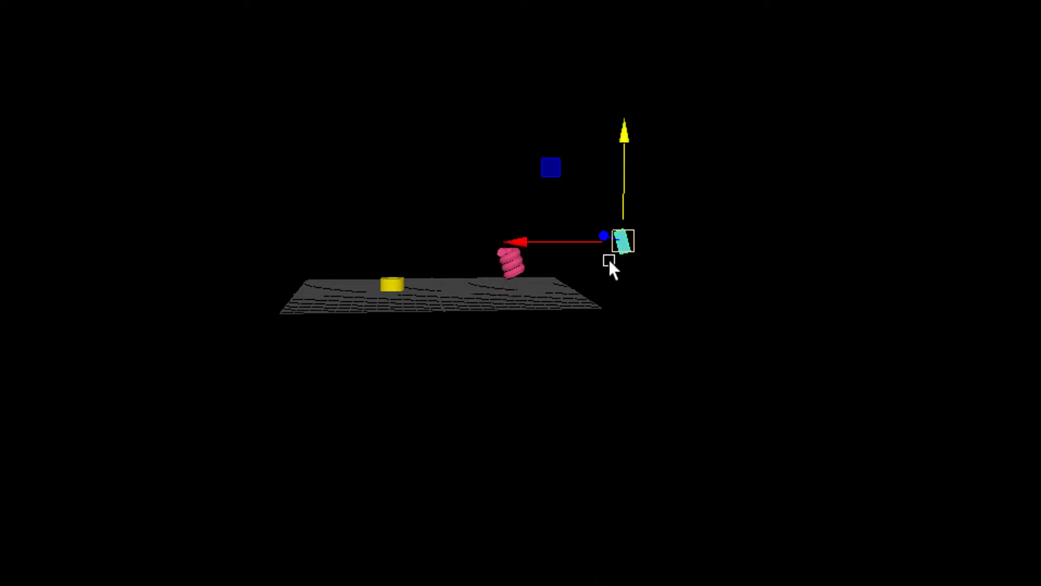
pyautogui.moveTo(528, 240); pyautogui.dragTo(613, 392)
pyautogui.click(645, 232)
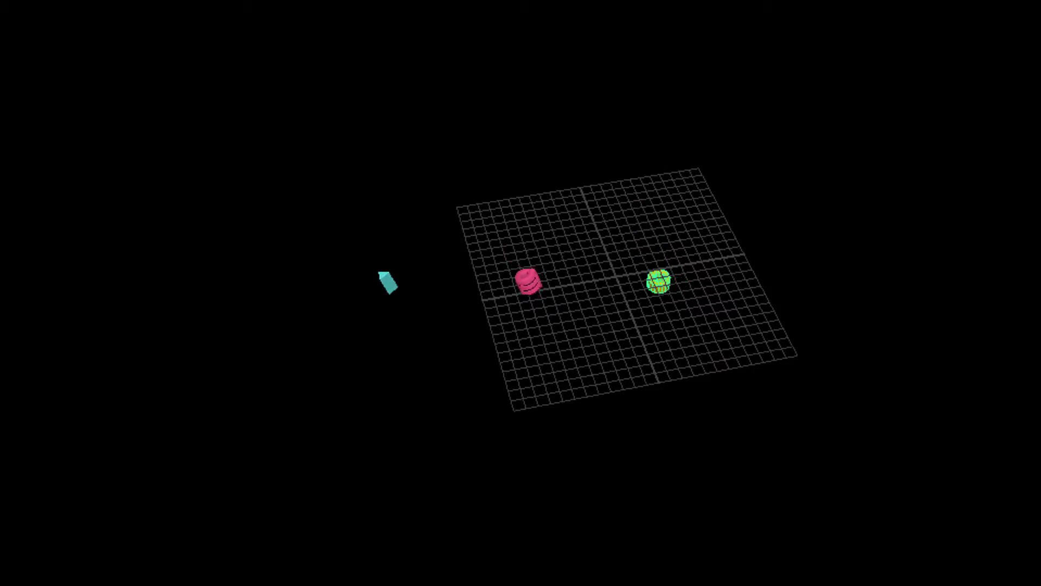
# Move the yellow pipe along its different axes to test how the pink helix responds from that side
pyautogui.click(658, 281)
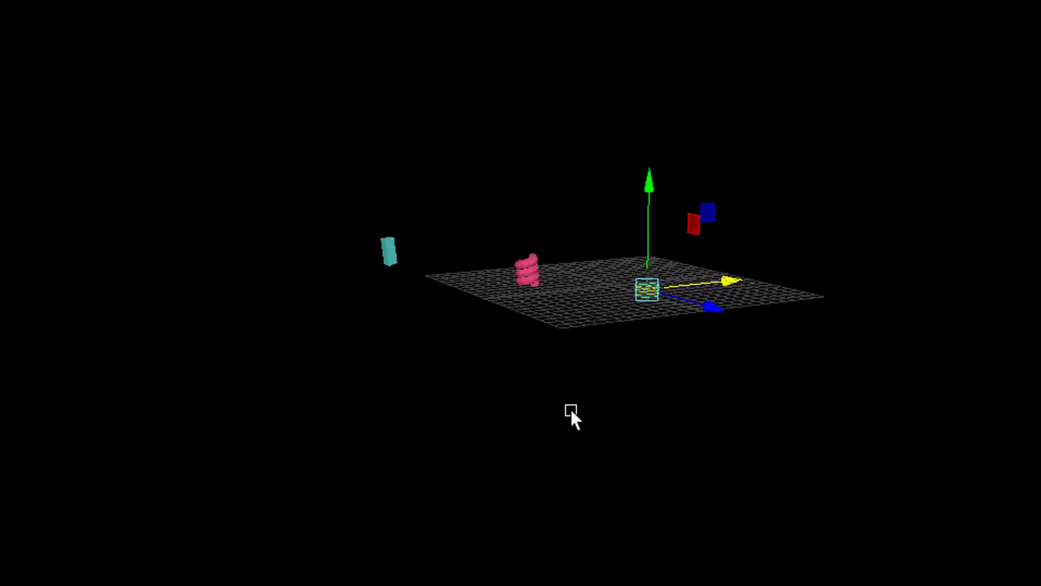
pyautogui.keyDown('alt'); pyautogui.moveTo(570, 408); pyautogui.dragTo(860, 452, button='right'); pyautogui.keyUp('alt')
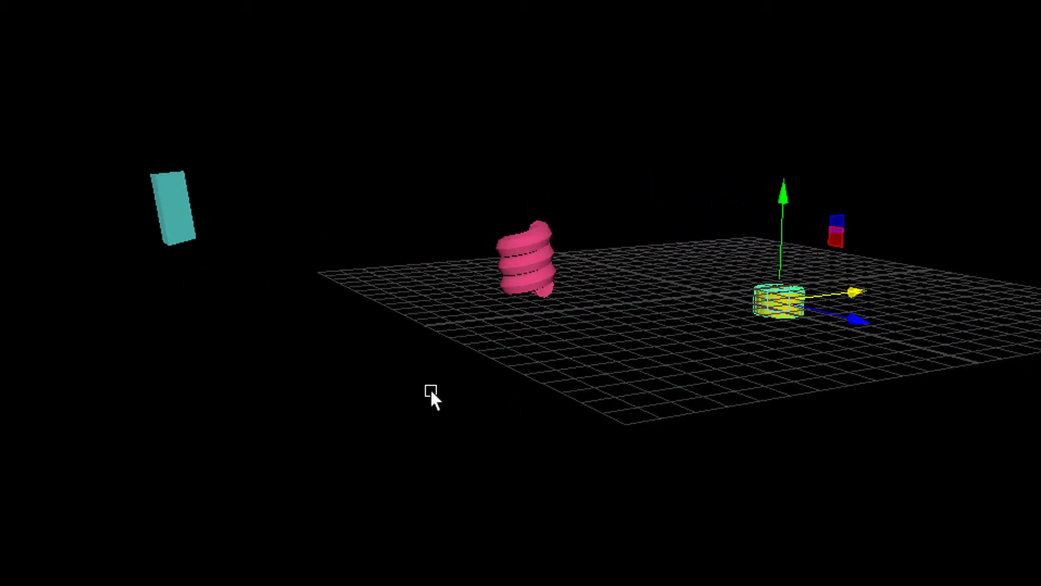
pyautogui.keyDown('alt'); pyautogui.moveTo(430, 396); pyautogui.dragTo(260, 247); pyautogui.keyUp('alt')
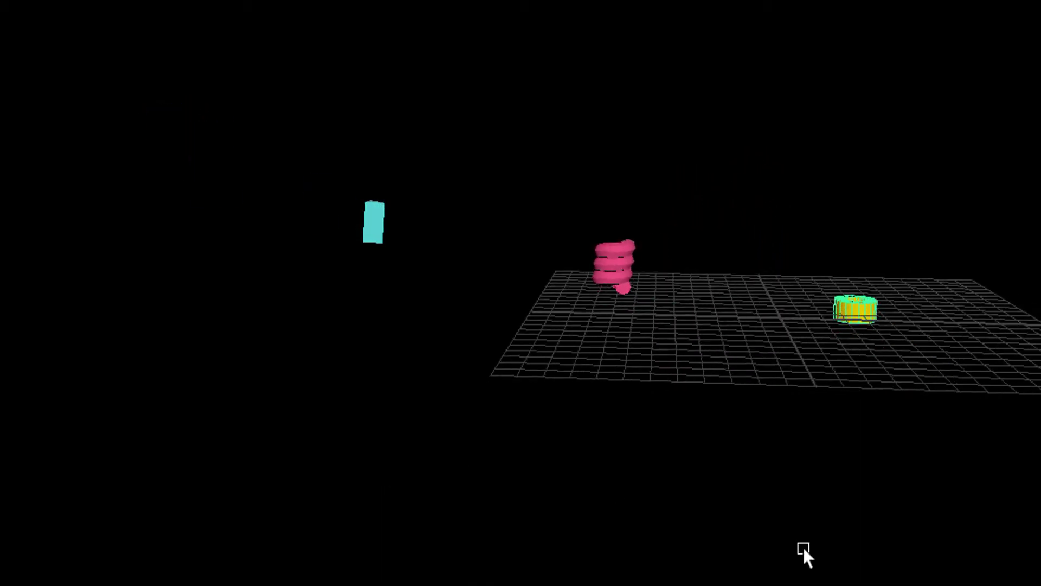
pyautogui.moveTo(665, 474); pyautogui.dragTo(695, 467)
pyautogui.moveTo(692, 421); pyautogui.dragTo(725, 465)
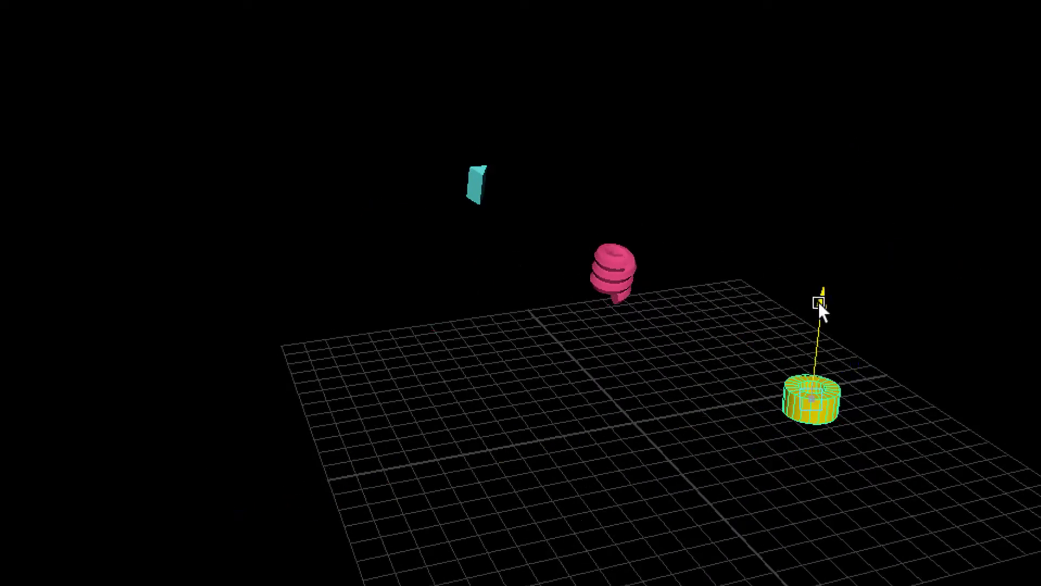
pyautogui.moveTo(819, 301); pyautogui.dragTo(806, 425)
pyautogui.moveTo(704, 540); pyautogui.dragTo(753, 552)
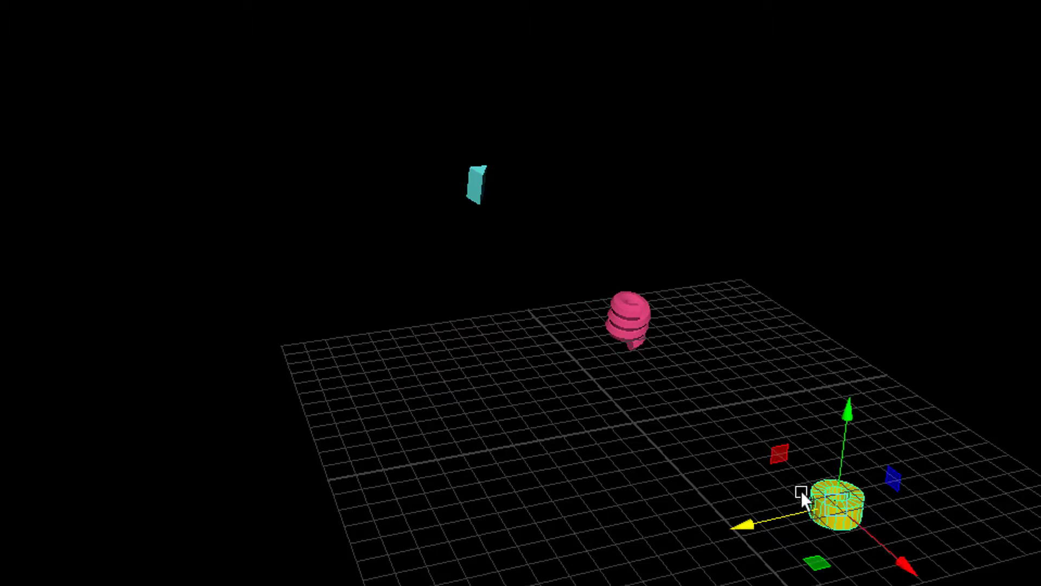
pyautogui.moveTo(855, 425); pyautogui.dragTo(847, 398)
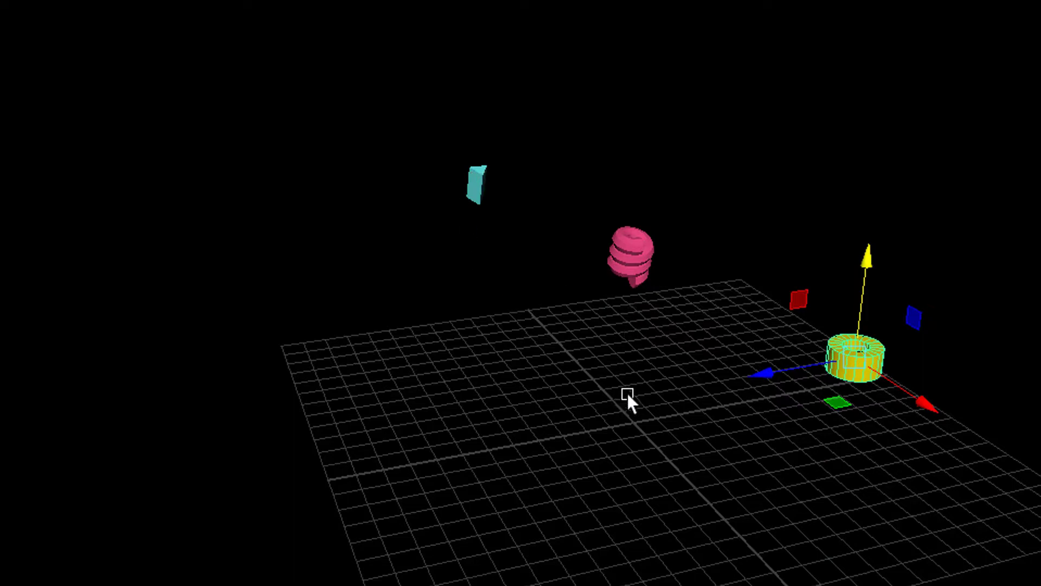
pyautogui.moveTo(627, 392); pyautogui.dragTo(521, 424, button='middle')
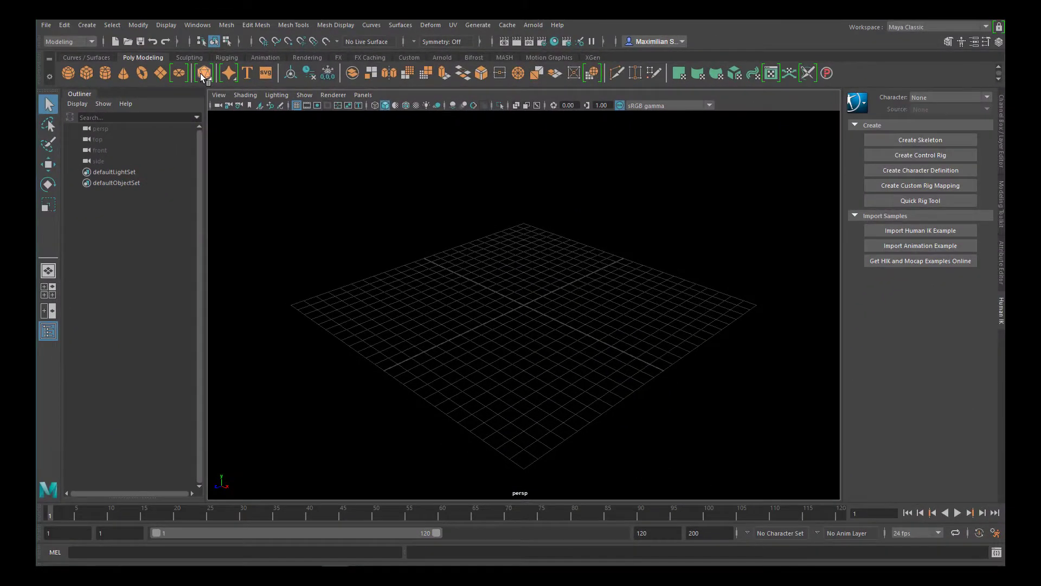
# Create a polygon prism, a pipe and a helix in the empty scene
pyautogui.rightClick(203, 75)
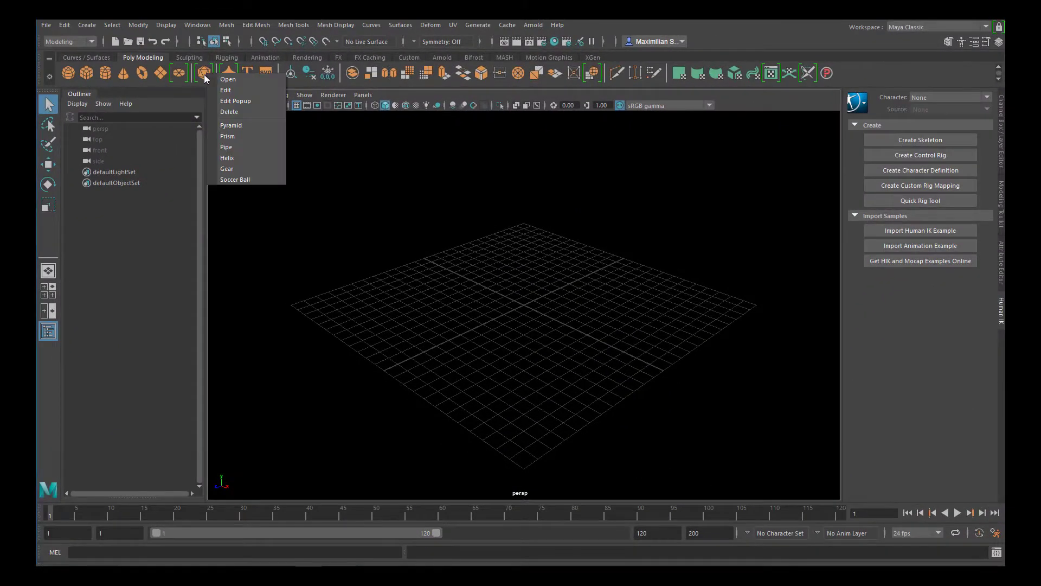
pyautogui.click(228, 137)
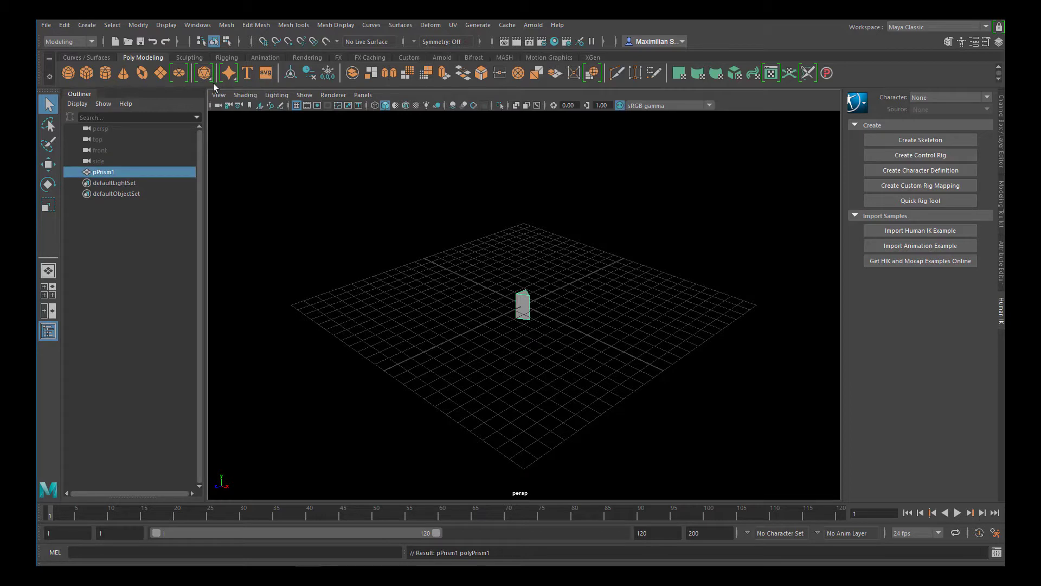
pyautogui.rightClick(204, 73)
pyautogui.click(221, 140)
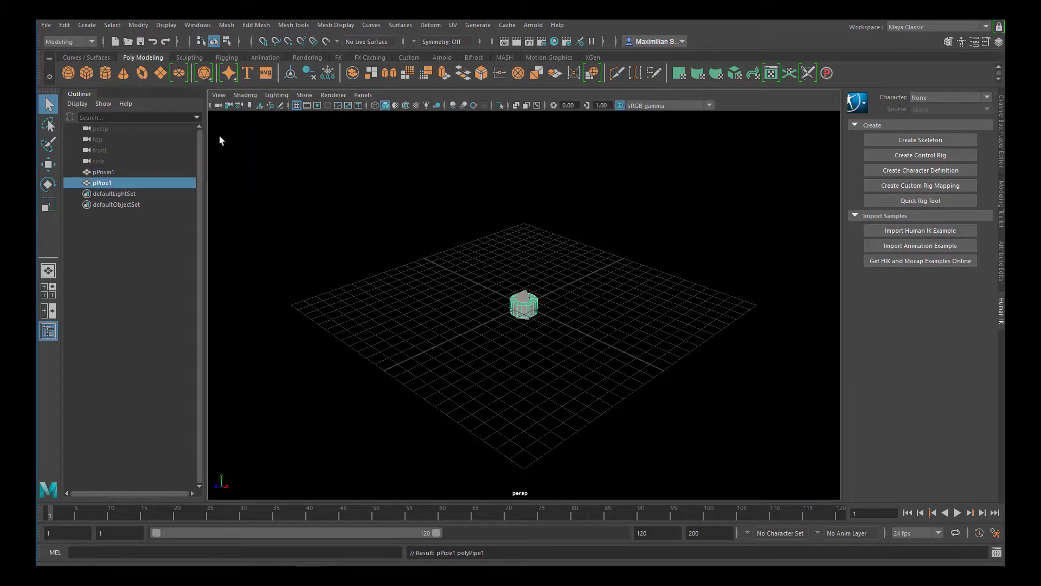
pyautogui.rightClick(205, 76)
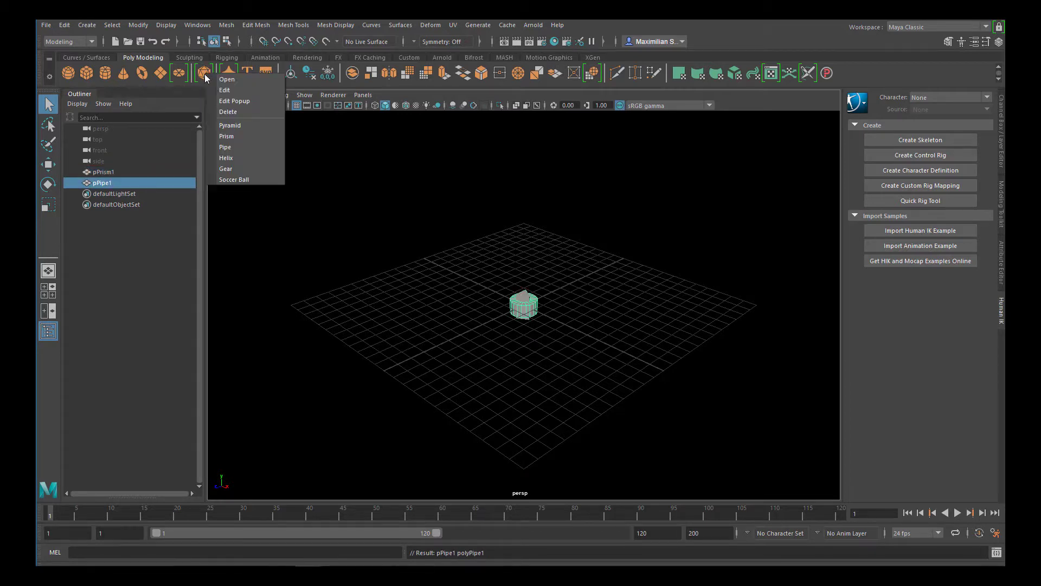
pyautogui.click(226, 157)
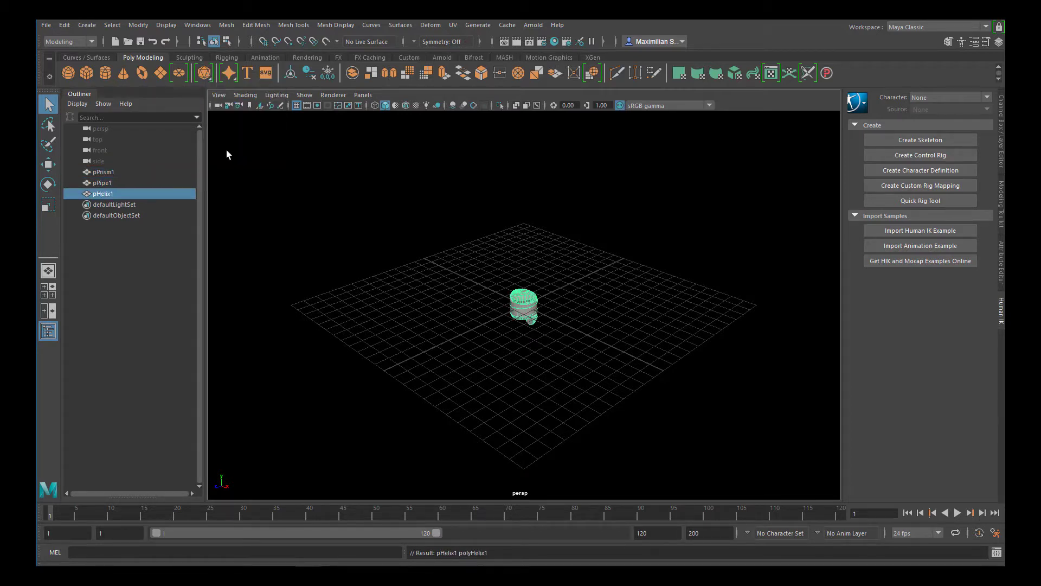
# Move the prism and the pipe apart along the X axis, to opposite sides of the helix
pyautogui.click(102, 171)
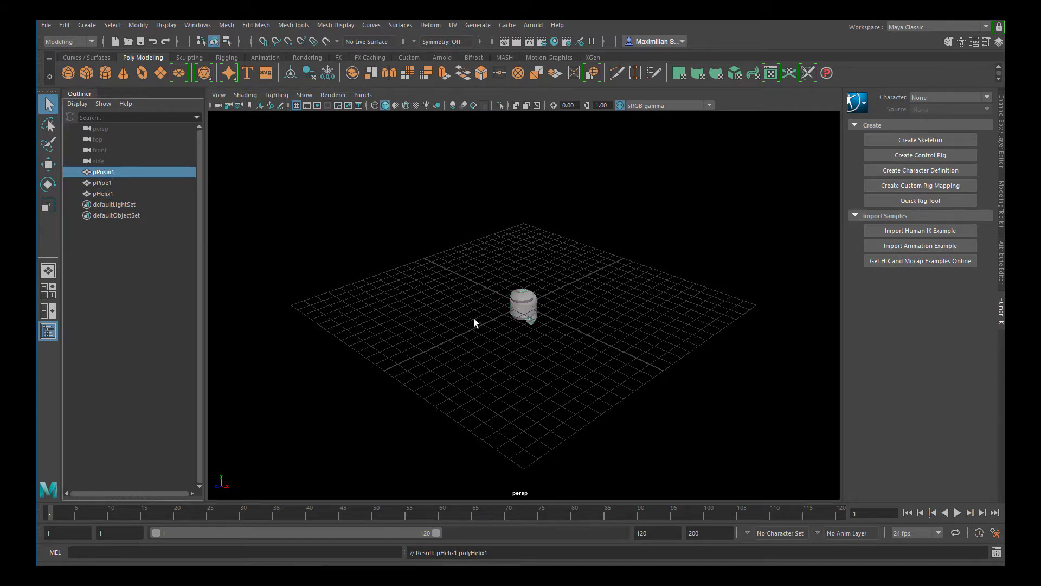
pyautogui.press('w')
pyautogui.moveTo(561, 321); pyautogui.dragTo(524, 313)
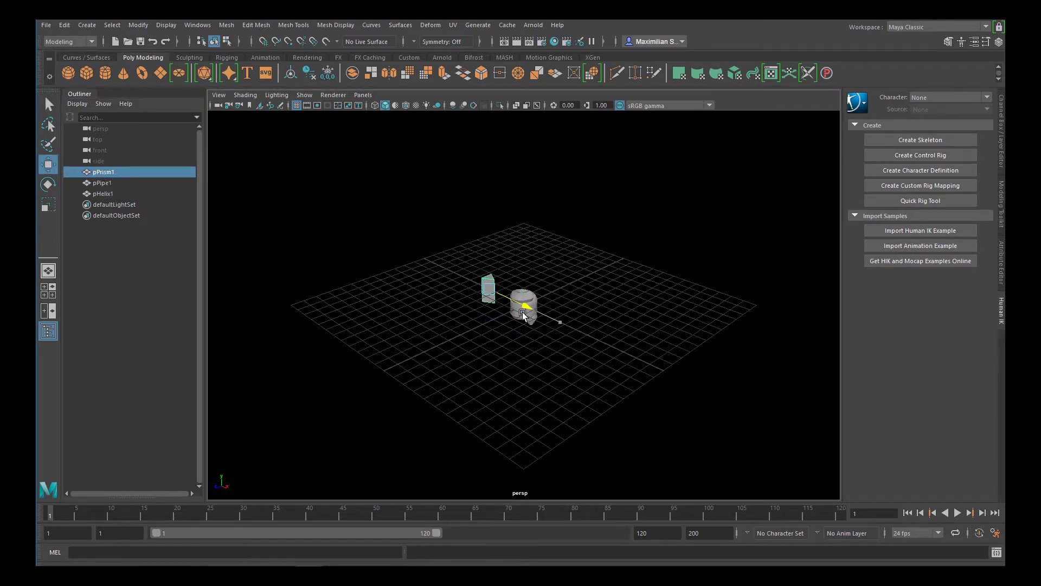
pyautogui.click(109, 183)
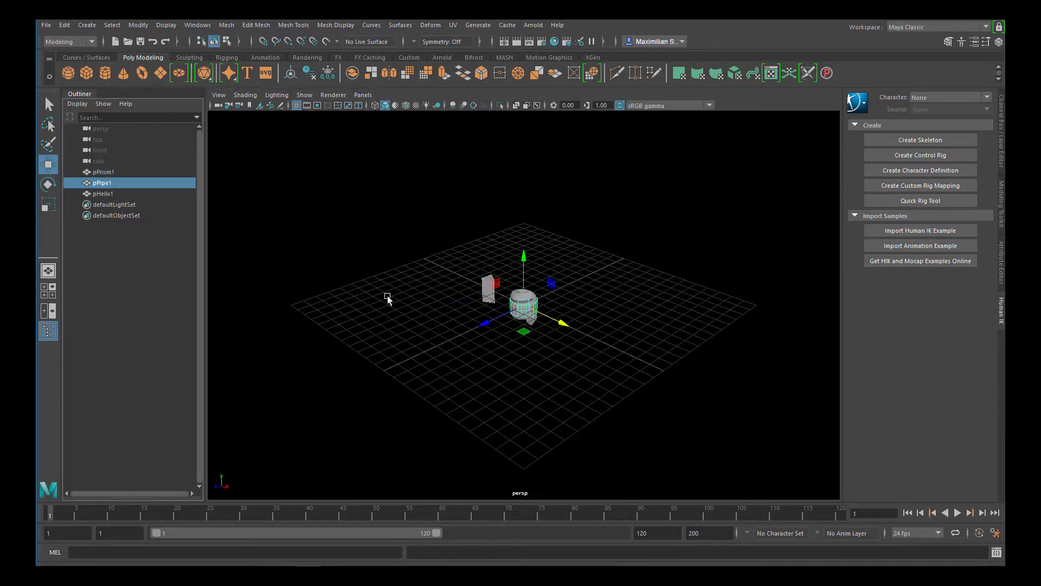
pyautogui.moveTo(564, 323); pyautogui.dragTo(598, 347)
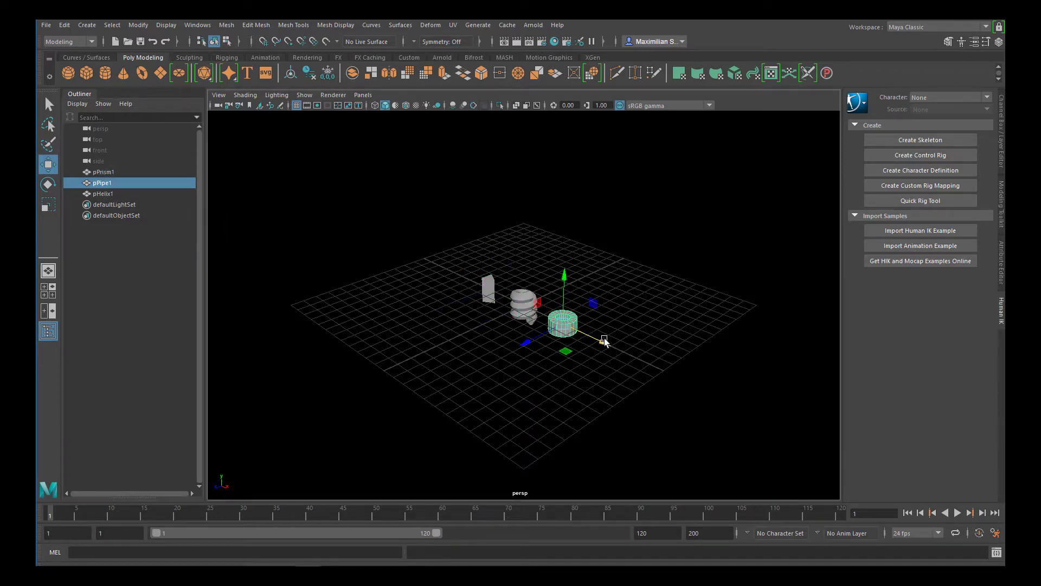
pyautogui.keyDown('alt'); pyautogui.moveTo(531, 369); pyautogui.dragTo(510, 362); pyautogui.keyUp('alt')
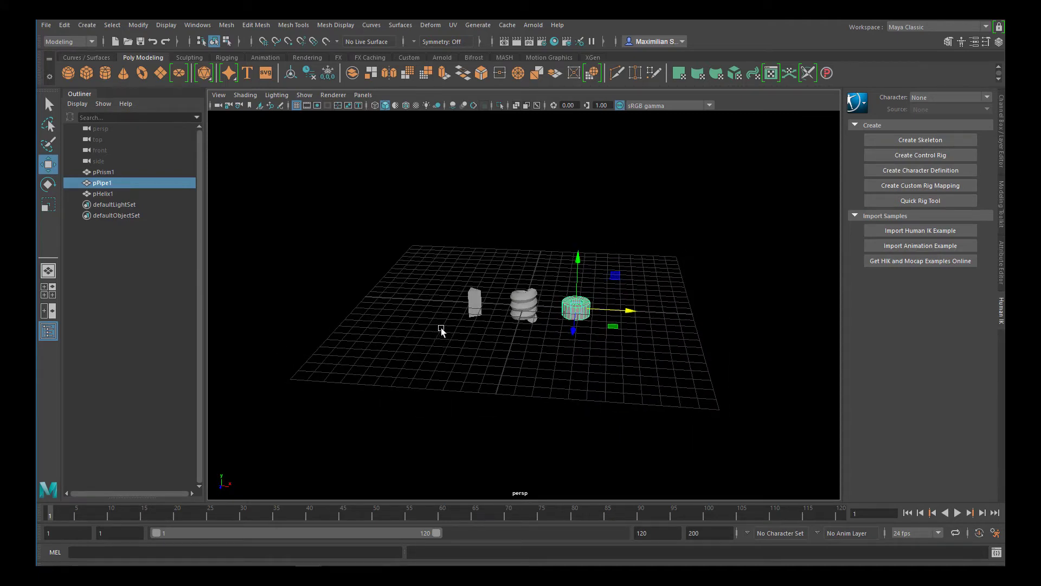
pyautogui.keyDown('alt'); pyautogui.moveTo(477, 367); pyautogui.dragTo(475, 366); pyautogui.keyUp('alt')
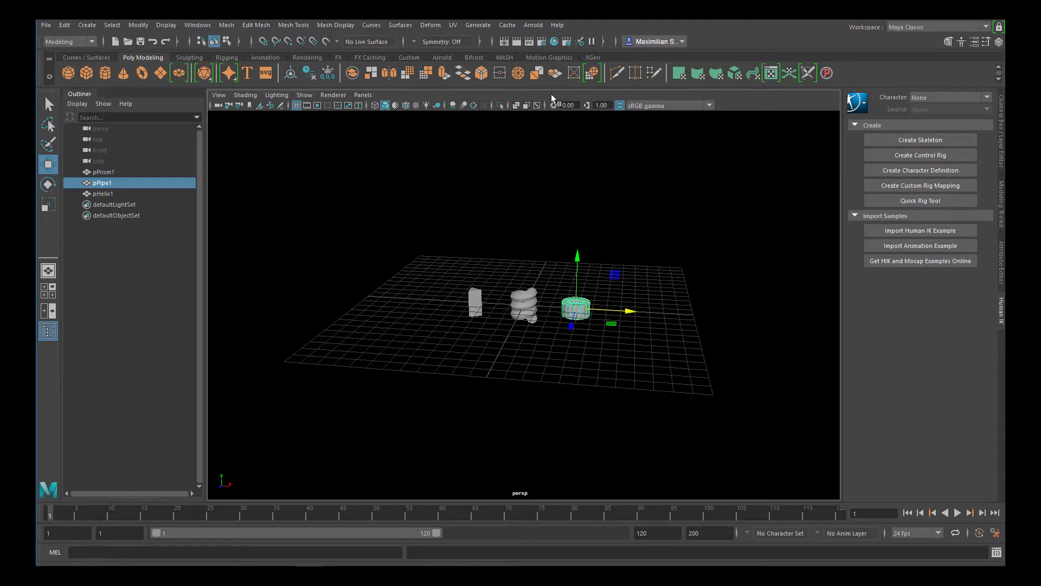
# Create an aiStandardSurface material in the Hypershade, duplicate it twice, and close the Hypershade
pyautogui.click(554, 41)
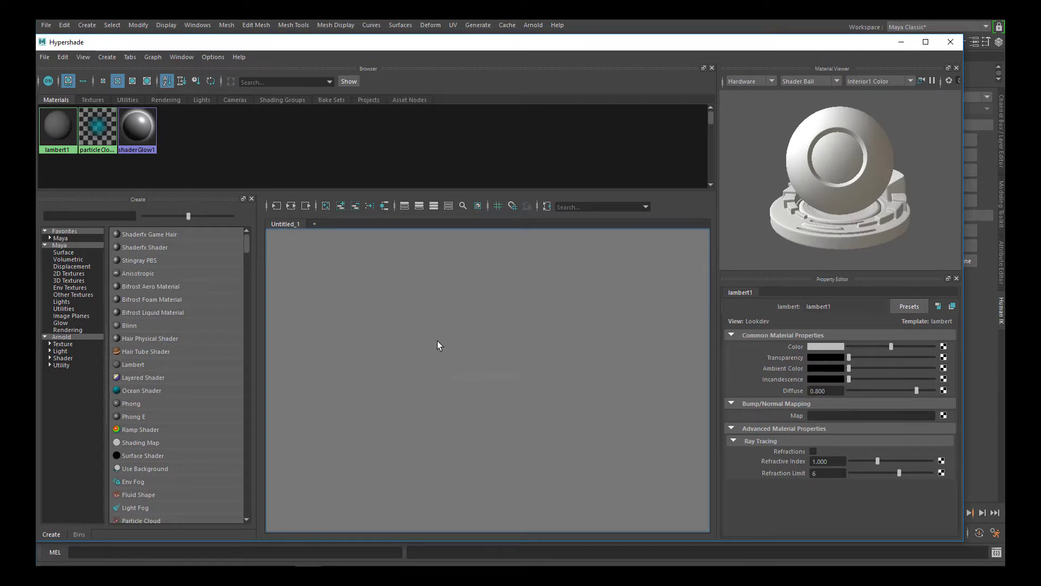
pyautogui.press('Tab')
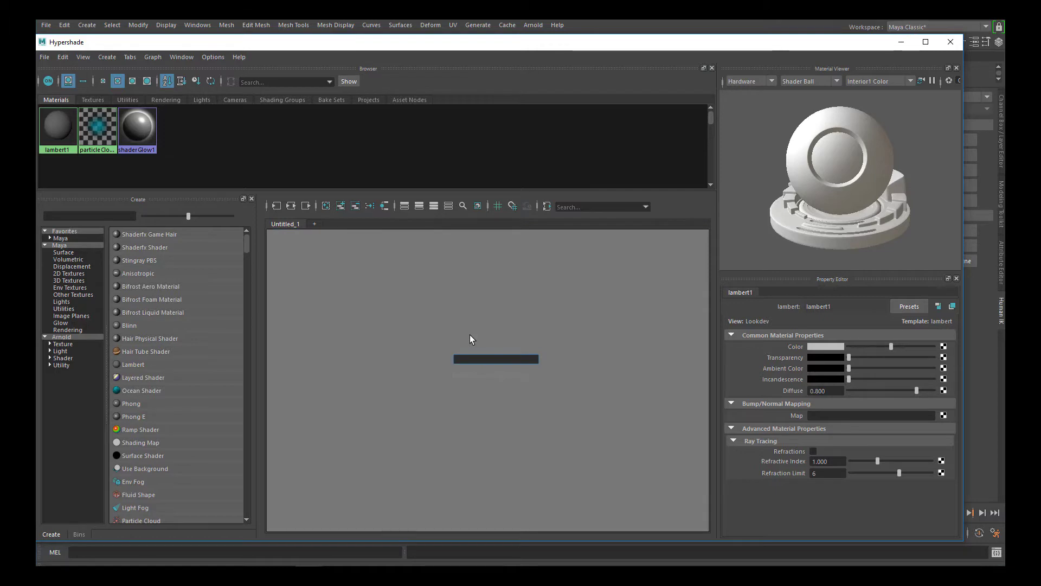
pyautogui.write('aist')
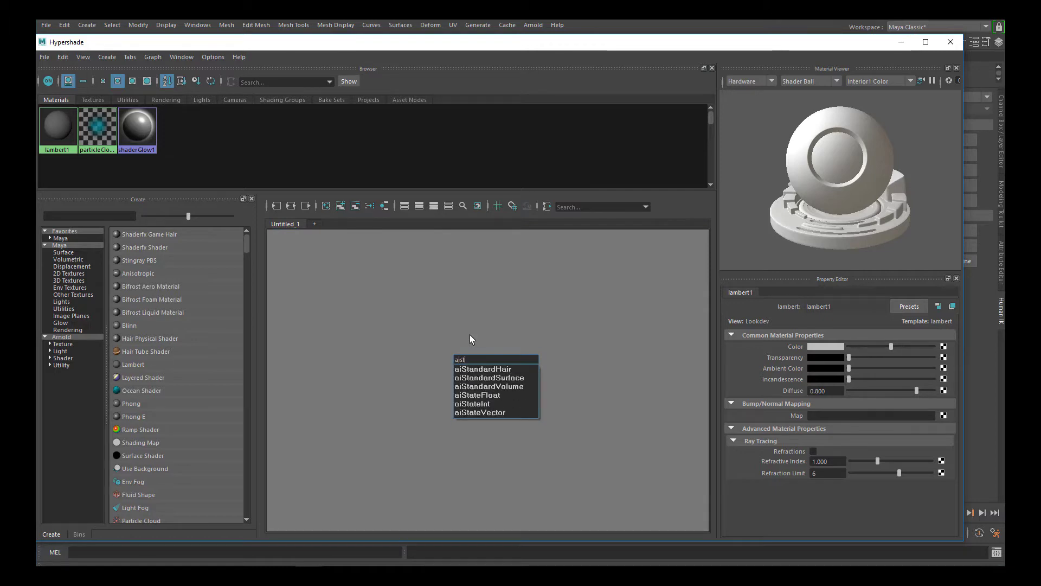
pyautogui.click(504, 377)
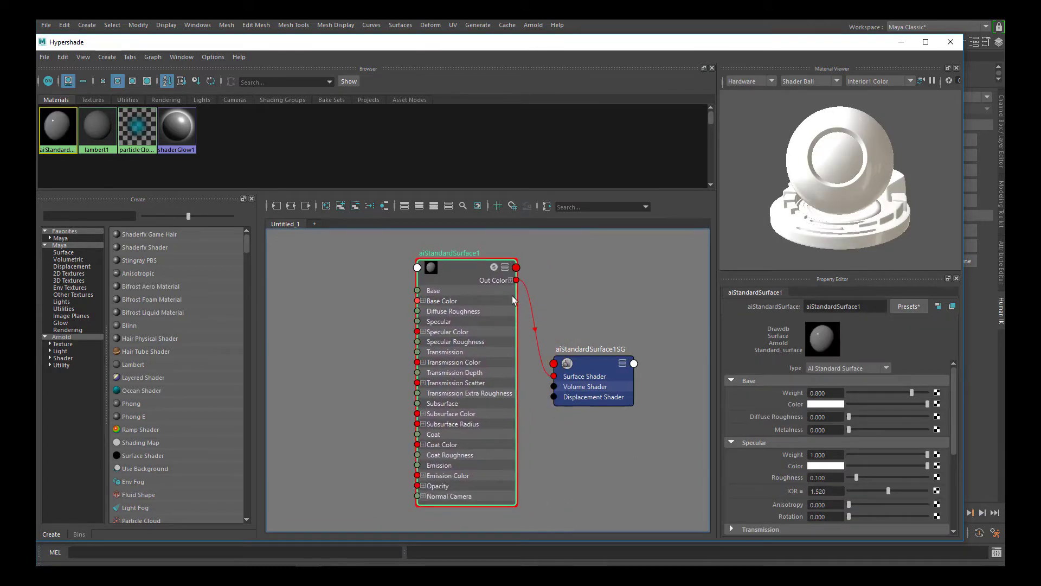
pyautogui.hotkey('ctrl', 'd')
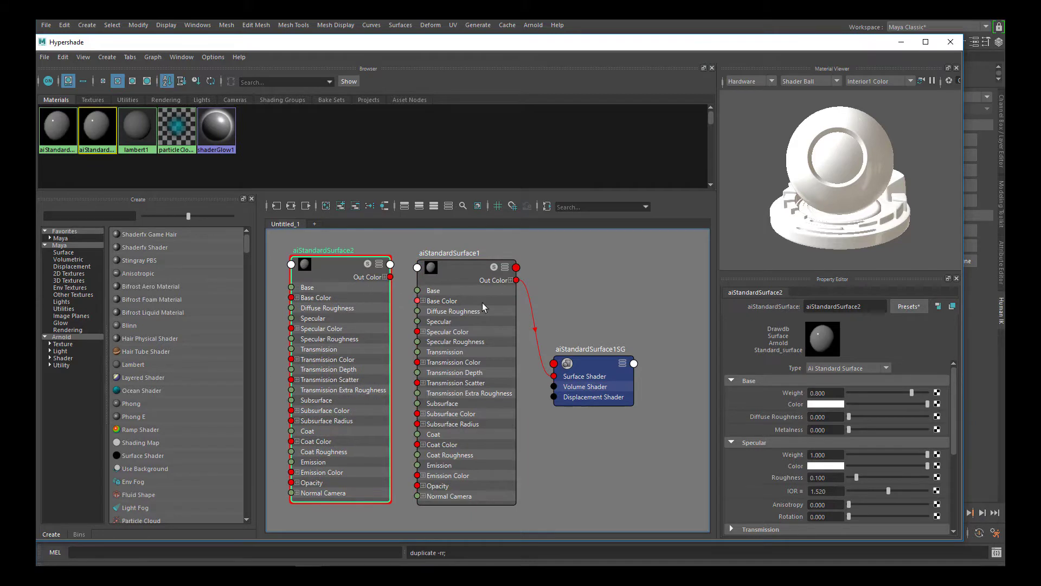
pyautogui.hotkey('ctrl', 'd')
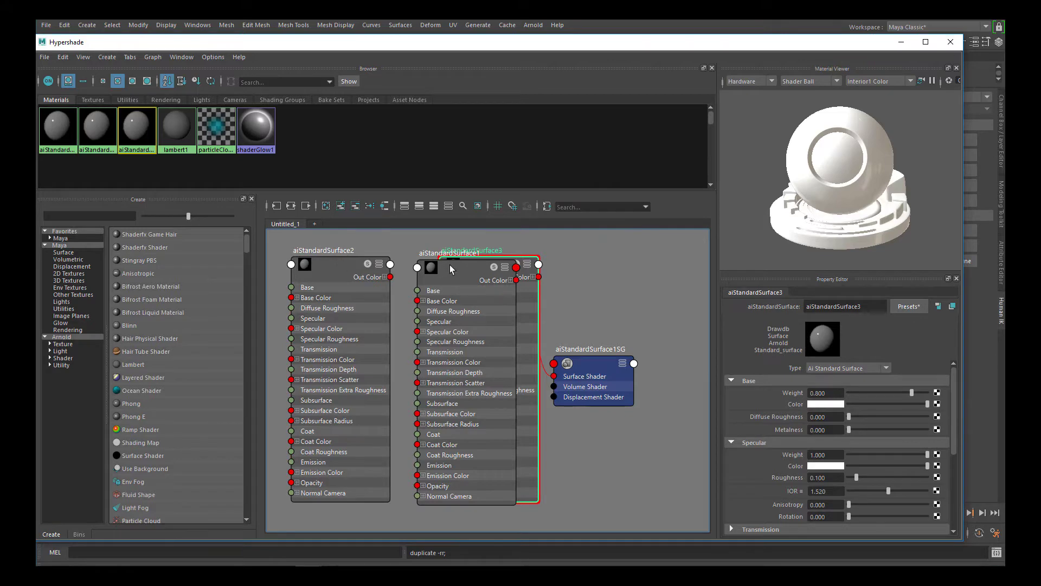
pyautogui.click(950, 41)
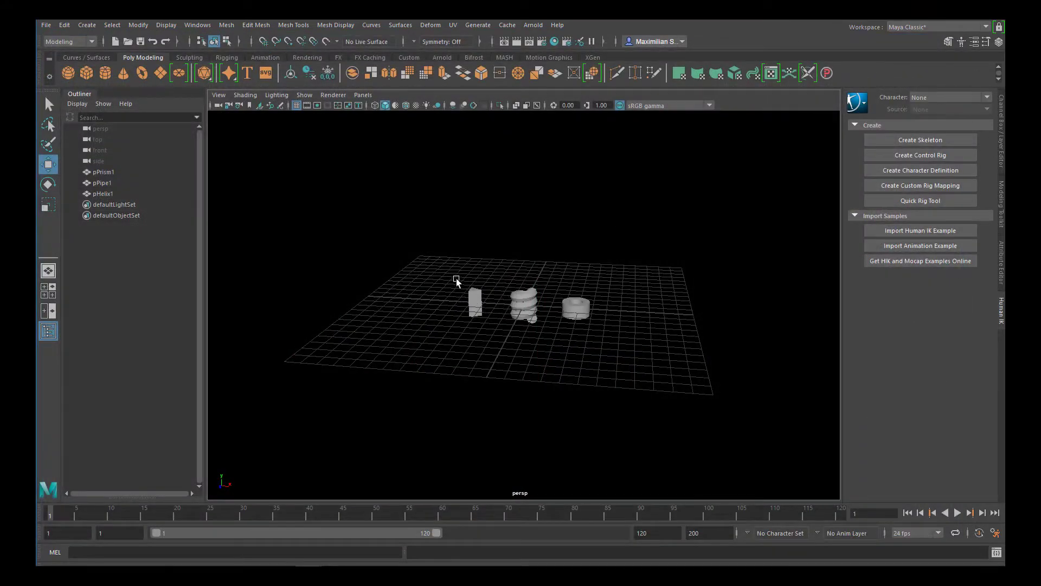
# Assign the existing aiStandardSurface1 material to the prism
pyautogui.click(477, 300)
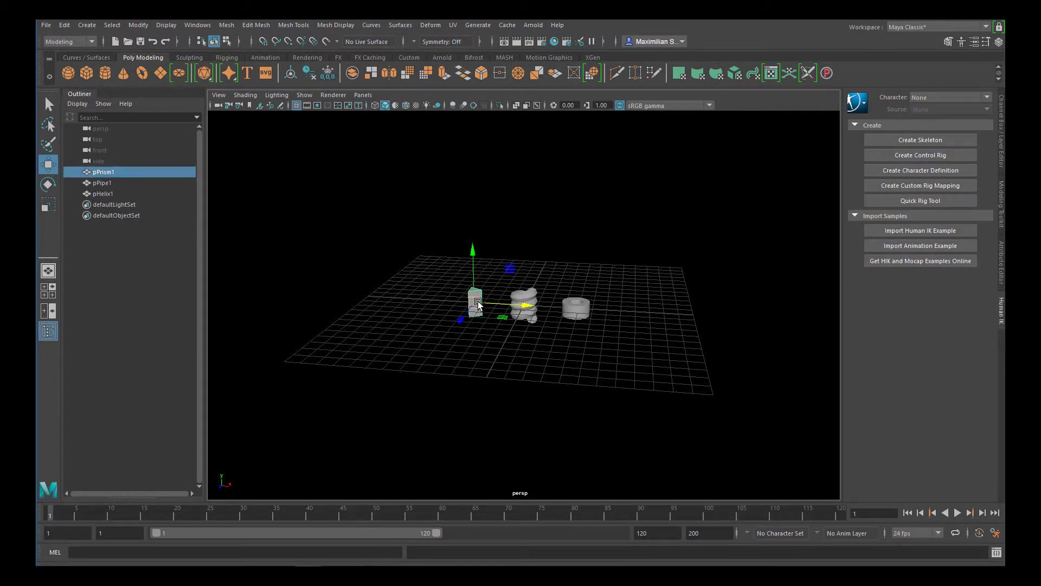
pyautogui.rightClick(477, 306)
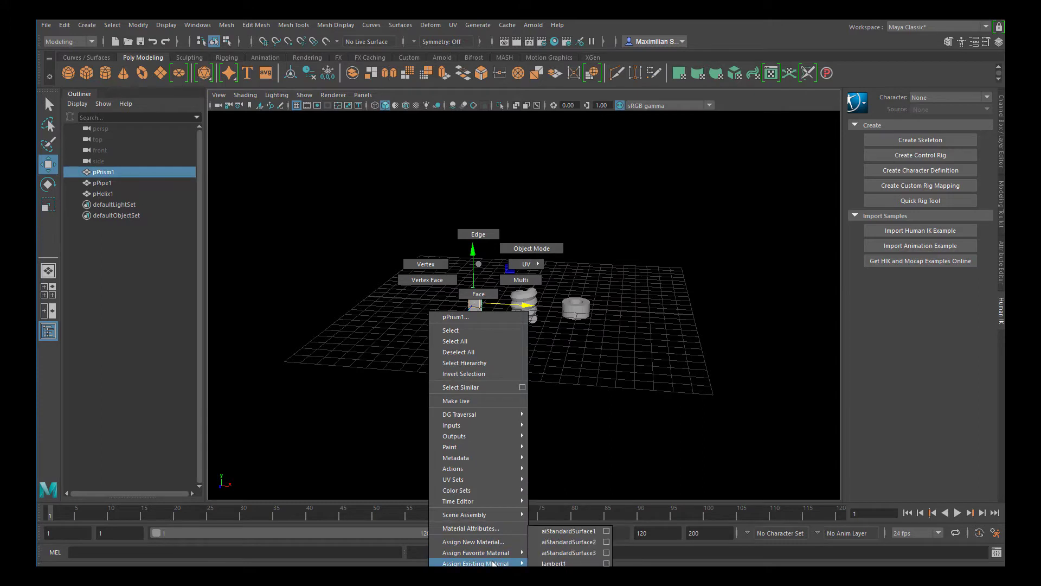
pyautogui.moveTo(515, 564)
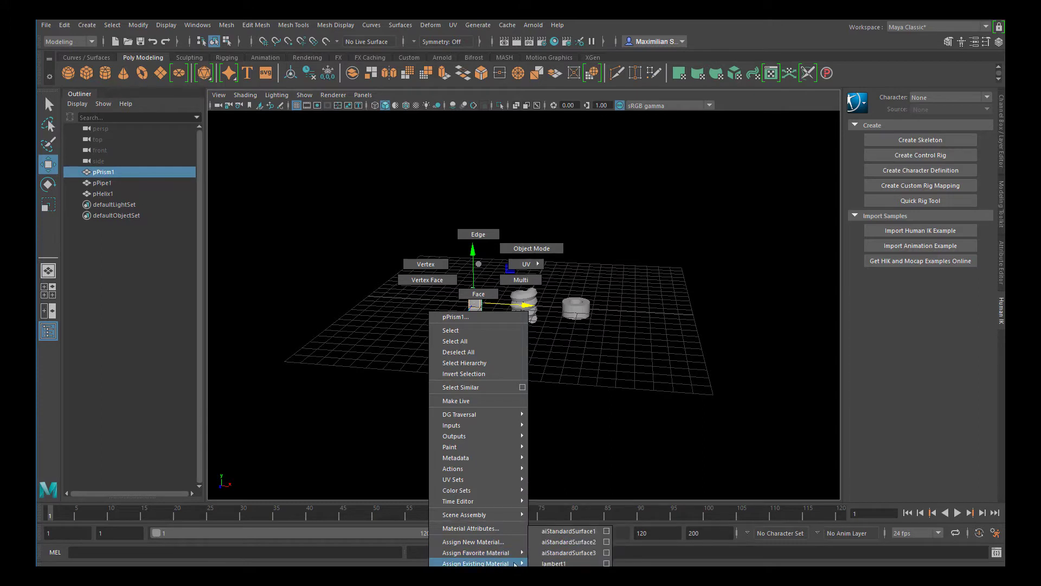
pyautogui.click(574, 531)
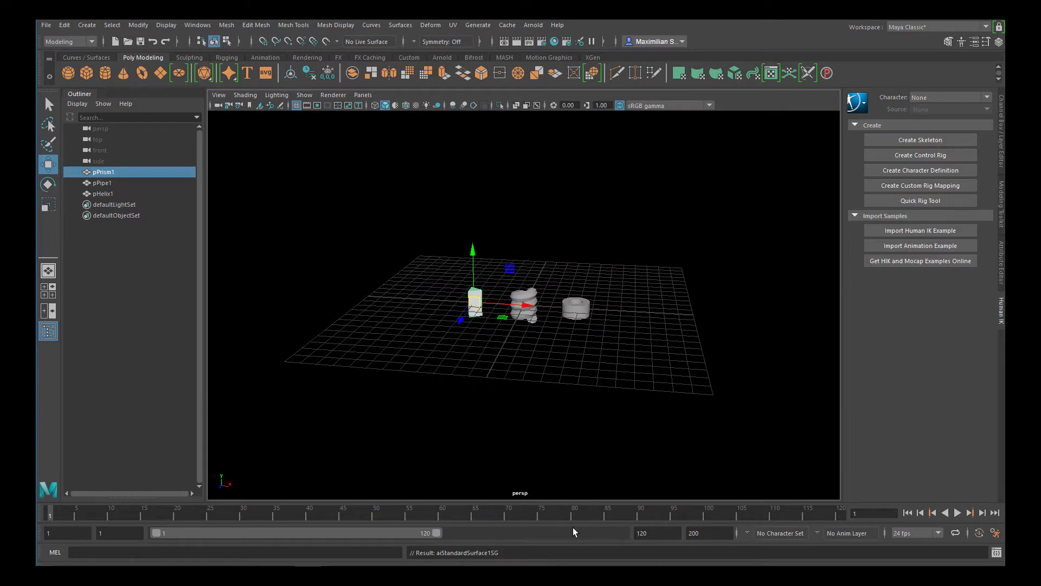
# Assign the existing aiStandardSurface2 material to the helix and aiStandardSurface3 to the pipe
pyautogui.click(529, 300)
pyautogui.rightClick(529, 300)
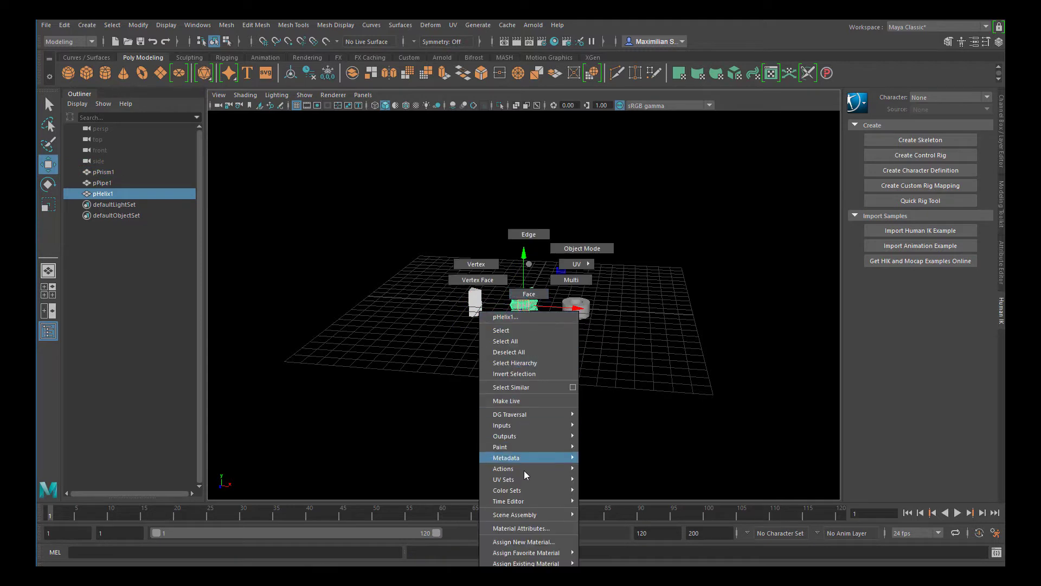
pyautogui.moveTo(544, 564)
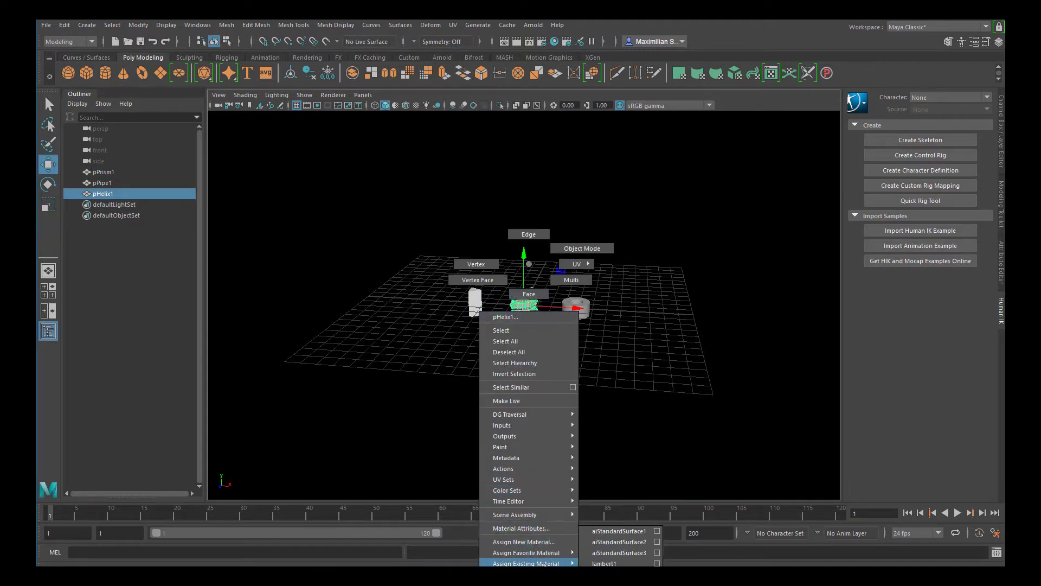
pyautogui.click(618, 541)
pyautogui.click(582, 315)
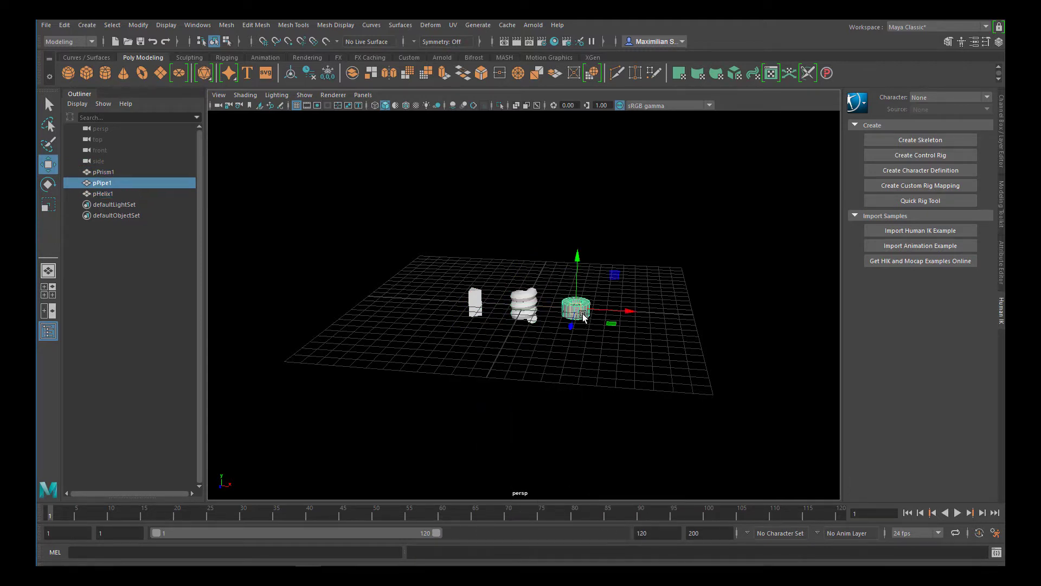
pyautogui.rightClick(582, 315)
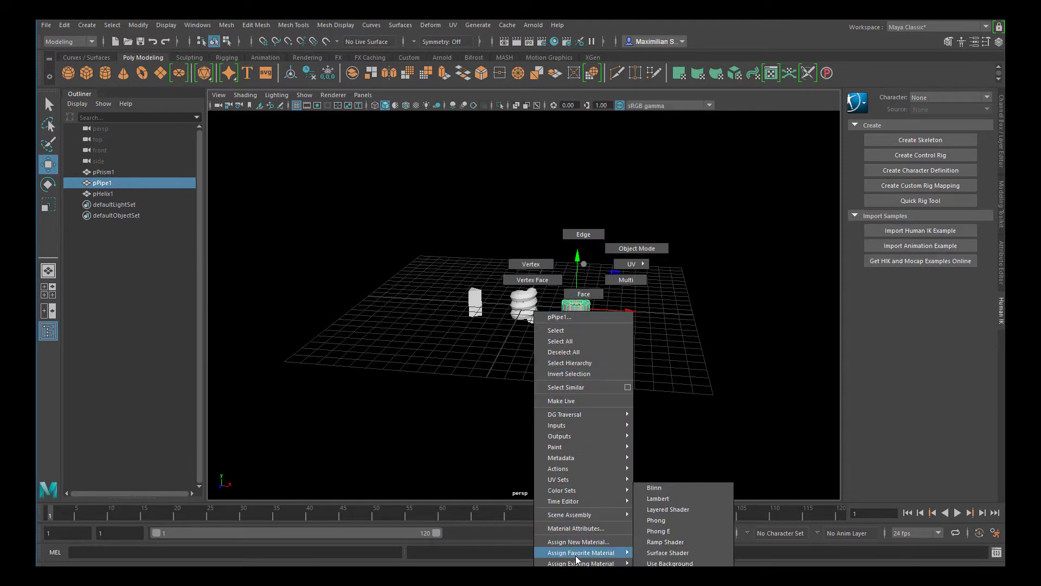
# Set the base color of the prism's aiStandardSurface1 material to turquoise, hue about 176
pyautogui.click(475, 302)
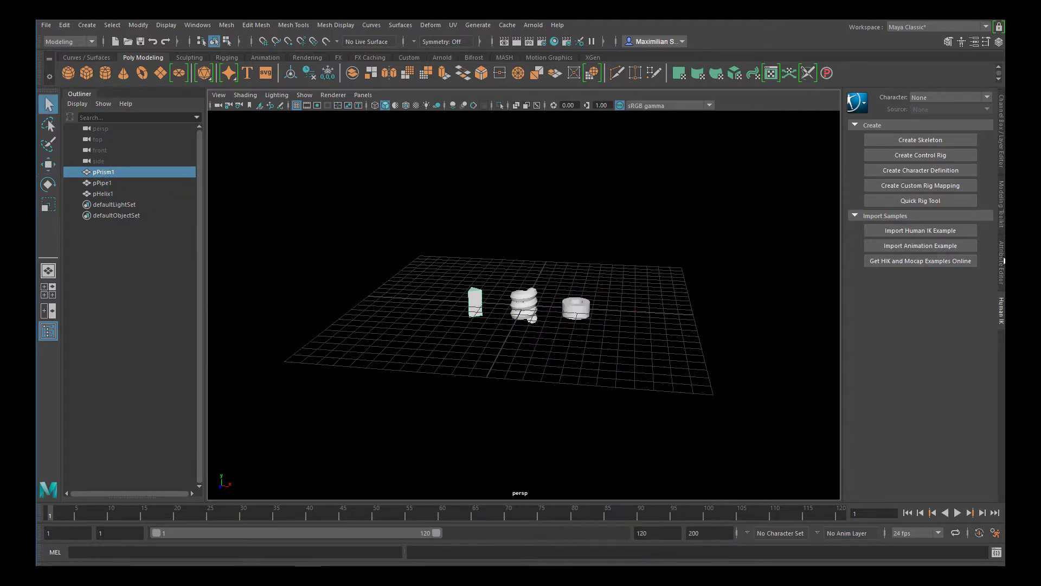
pyautogui.click(1002, 259)
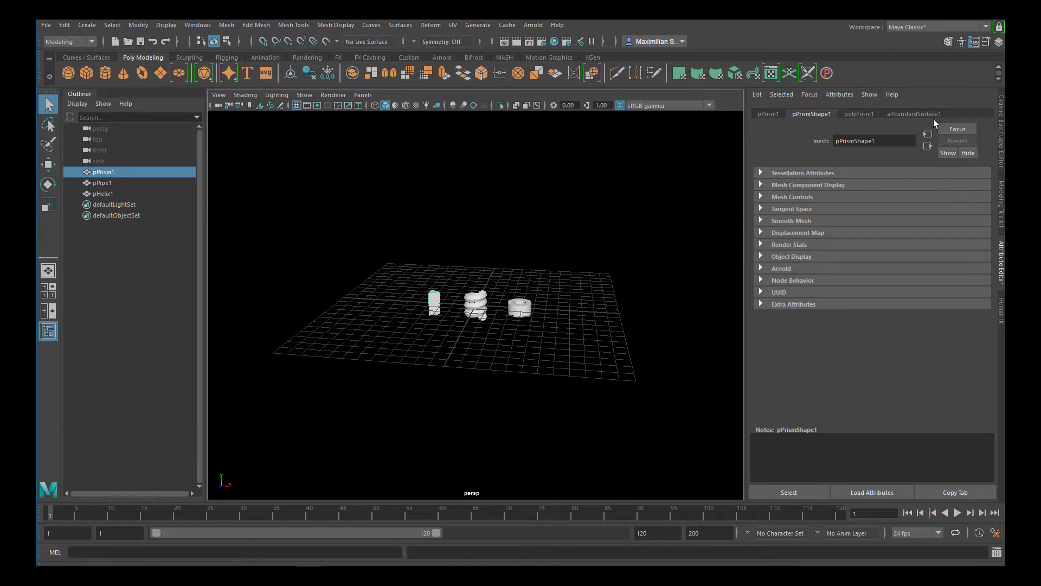
pyautogui.click(914, 115)
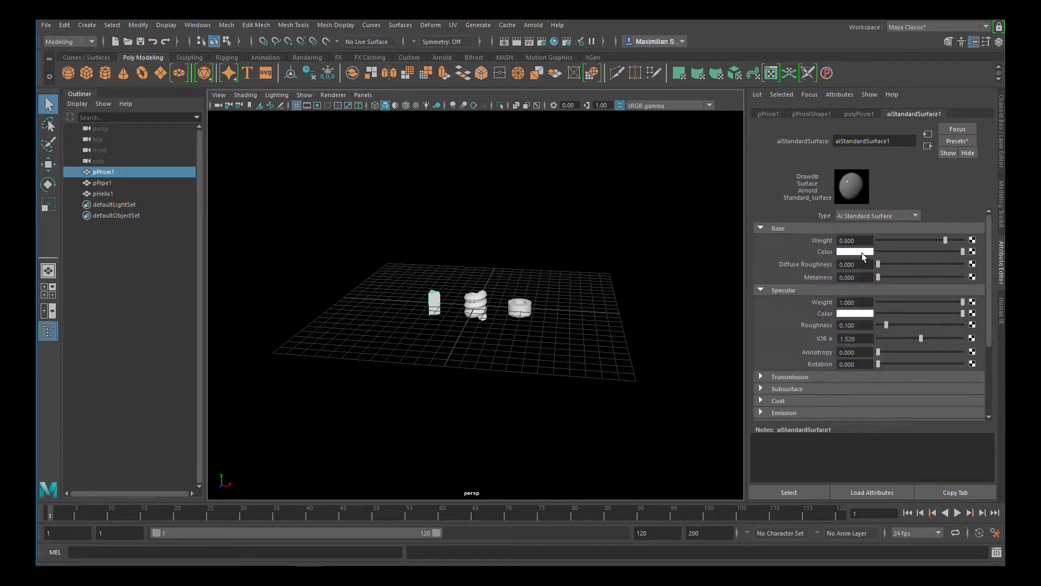
pyautogui.click(855, 252)
pyautogui.click(916, 259)
# Set the base color of the helix's aiStandardSurface2 material to pink, hue about 347
pyautogui.click(475, 304)
pyautogui.click(855, 252)
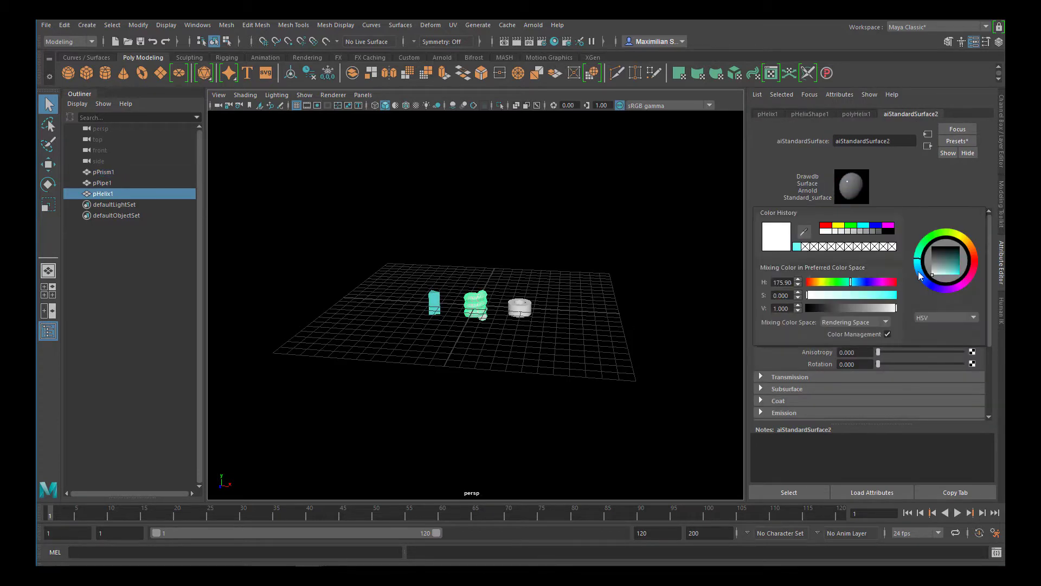
pyautogui.click(942, 290)
pyautogui.click(917, 285)
# Set the base color of the pipe's aiStandardSurface3 material to a fully saturated yellow, hue about 51
pyautogui.click(519, 307)
pyautogui.click(855, 252)
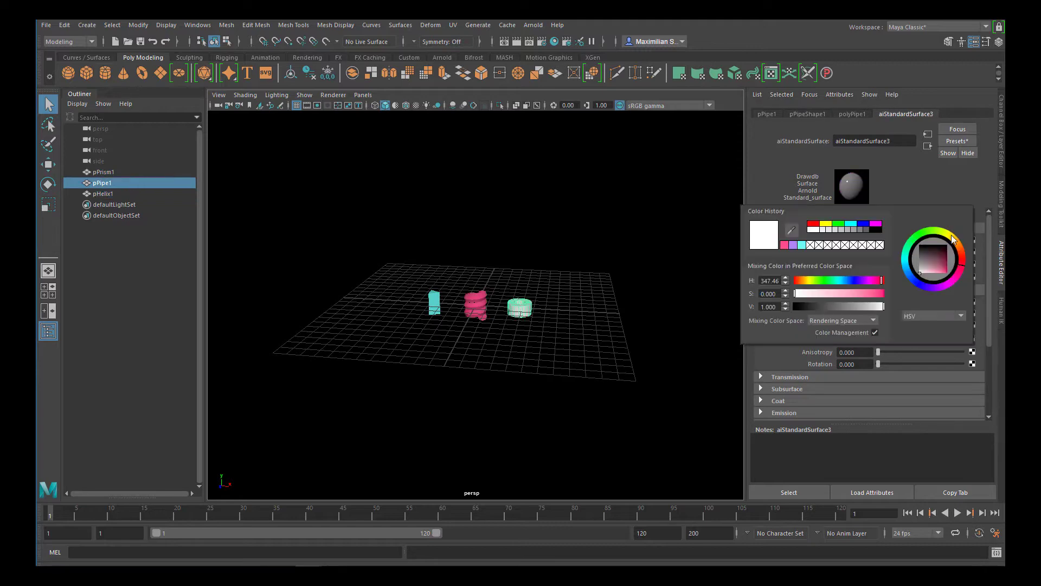
pyautogui.click(522, 310)
pyautogui.click(855, 252)
pyautogui.click(855, 251)
pyautogui.click(957, 243)
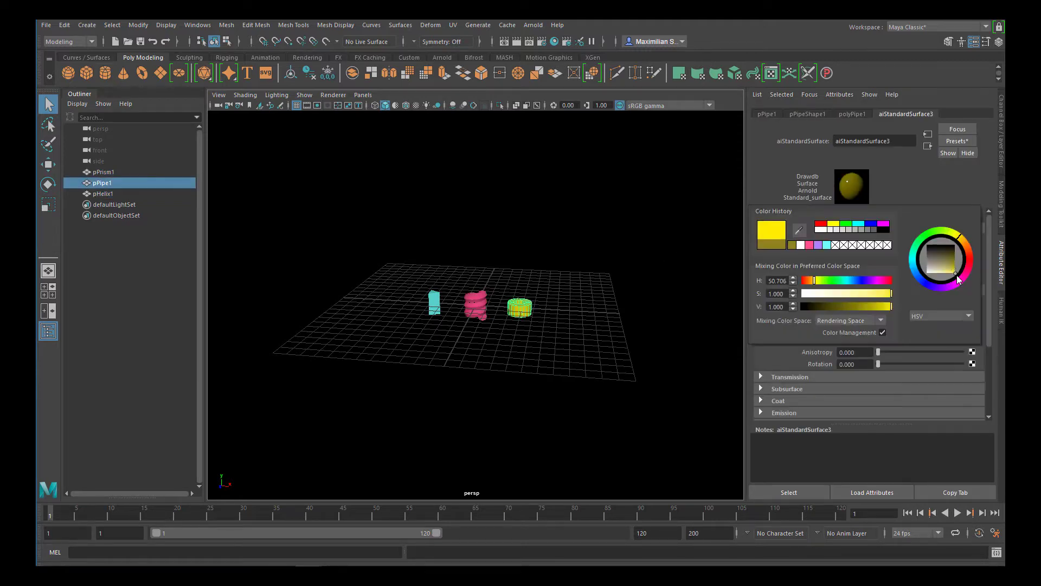
# Select the prism, helix and pipe and show them in a narrowed Node Editor window placed below the objects
pyautogui.click(551, 308)
pyautogui.moveTo(600, 300); pyautogui.dragTo(412, 331)
pyautogui.press('f')
pyautogui.click(350, 285)
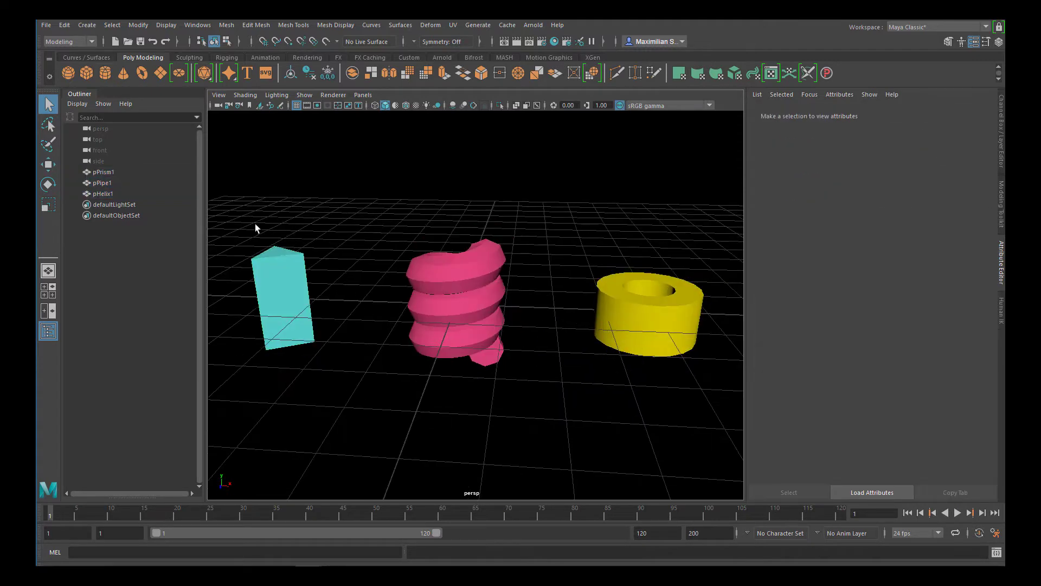
pyautogui.moveTo(257, 228); pyautogui.dragTo(624, 323)
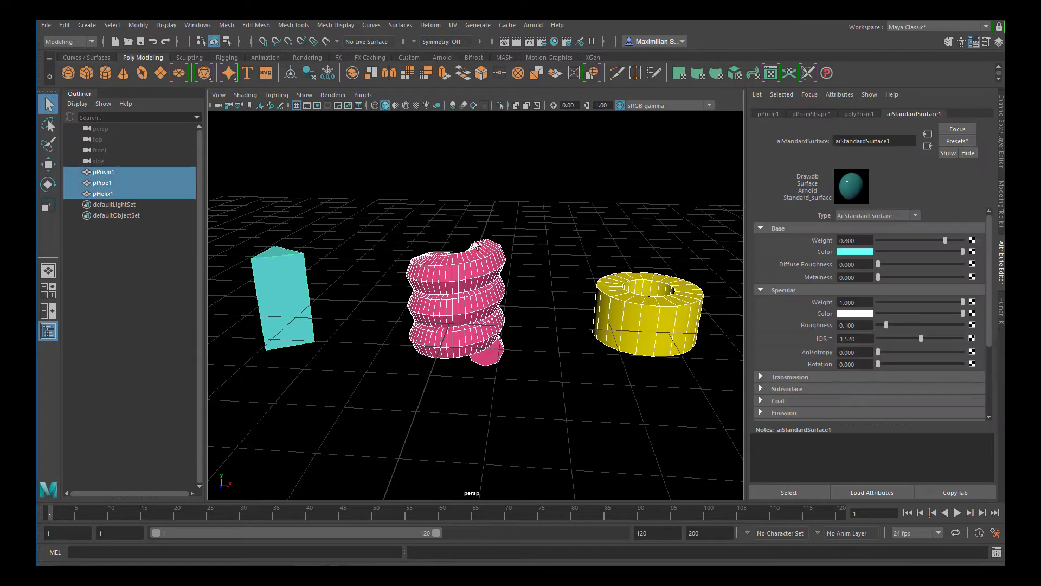
pyautogui.click(202, 27)
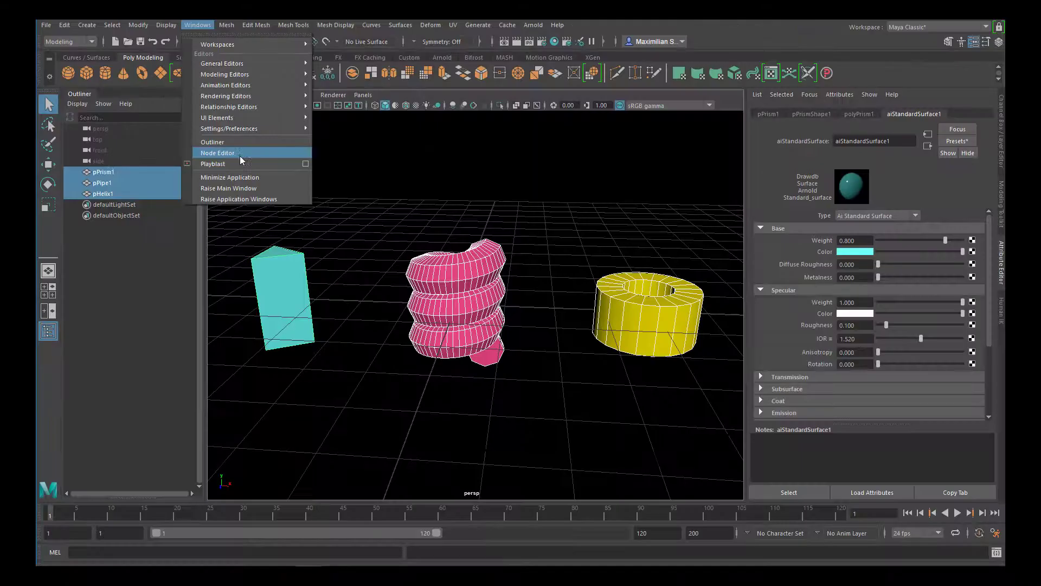
pyautogui.click(449, 290)
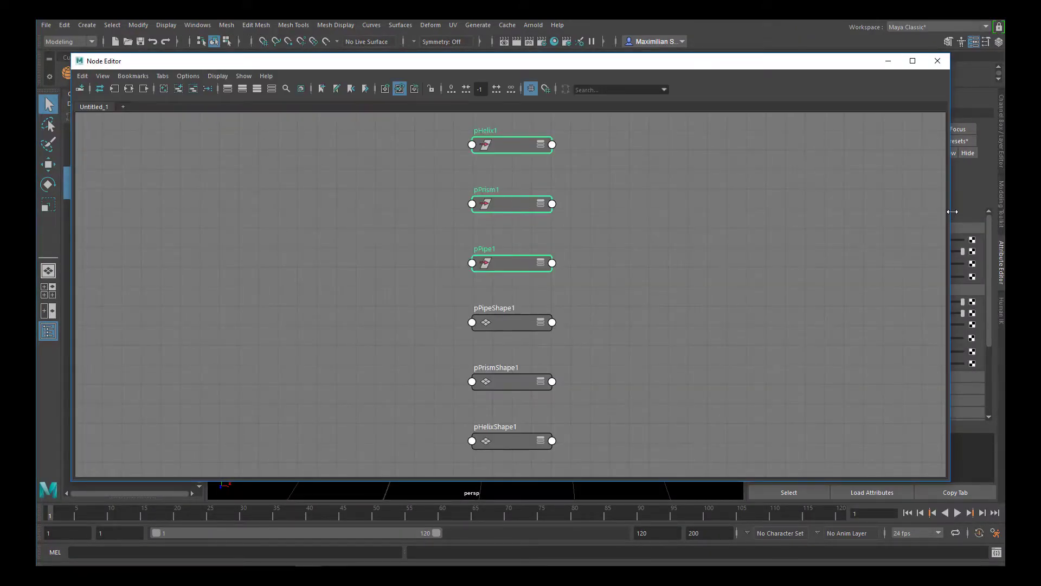
pyautogui.moveTo(950, 212); pyautogui.dragTo(654, 218)
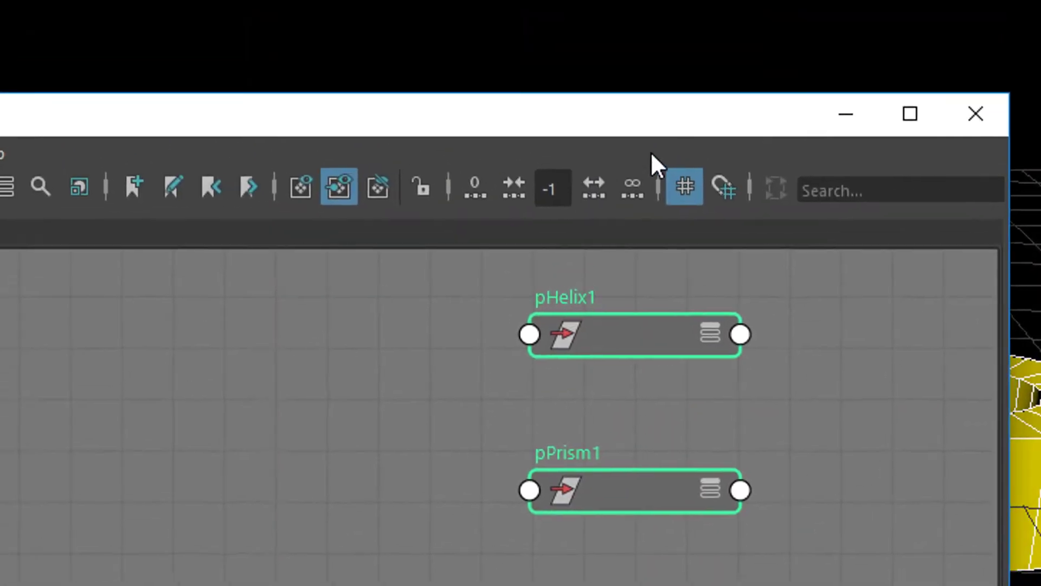
pyautogui.moveTo(651, 152); pyautogui.dragTo(732, 491)
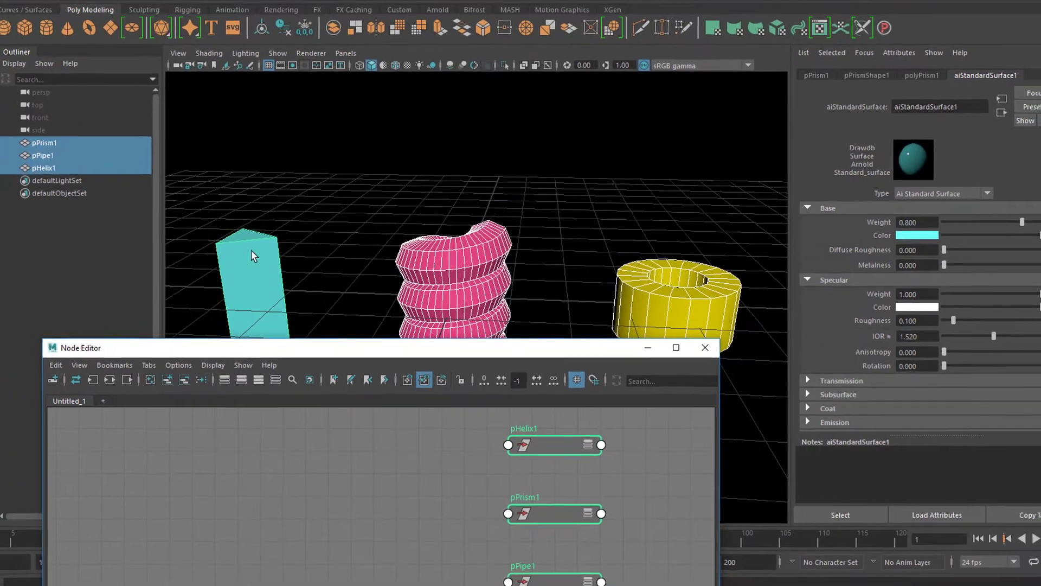
# Examine the pipe's transform, shape and polyPipe attributes and compare them with its nodes in the Node Editor
pyautogui.click(733, 284)
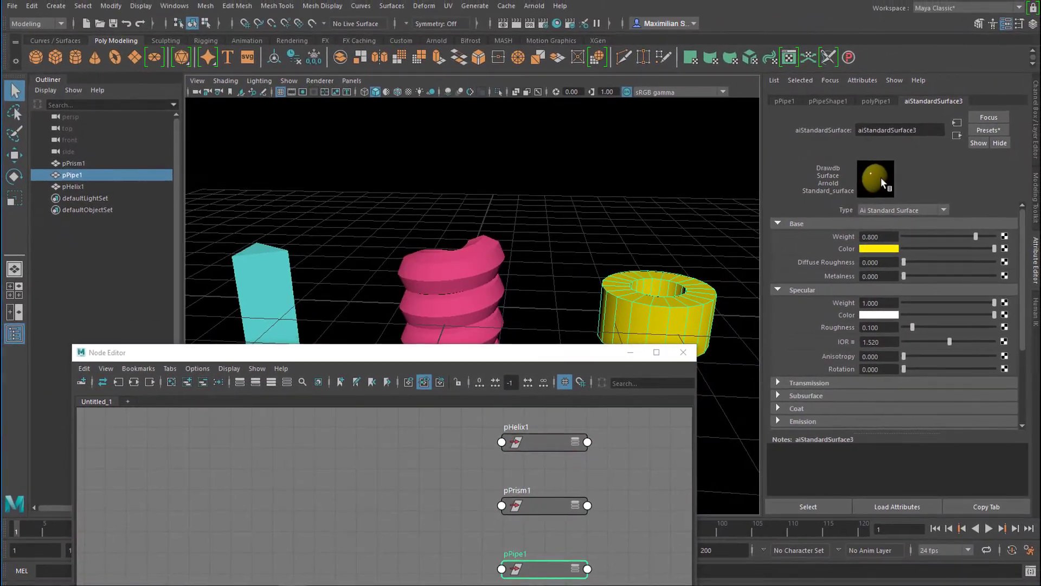
pyautogui.click(789, 100)
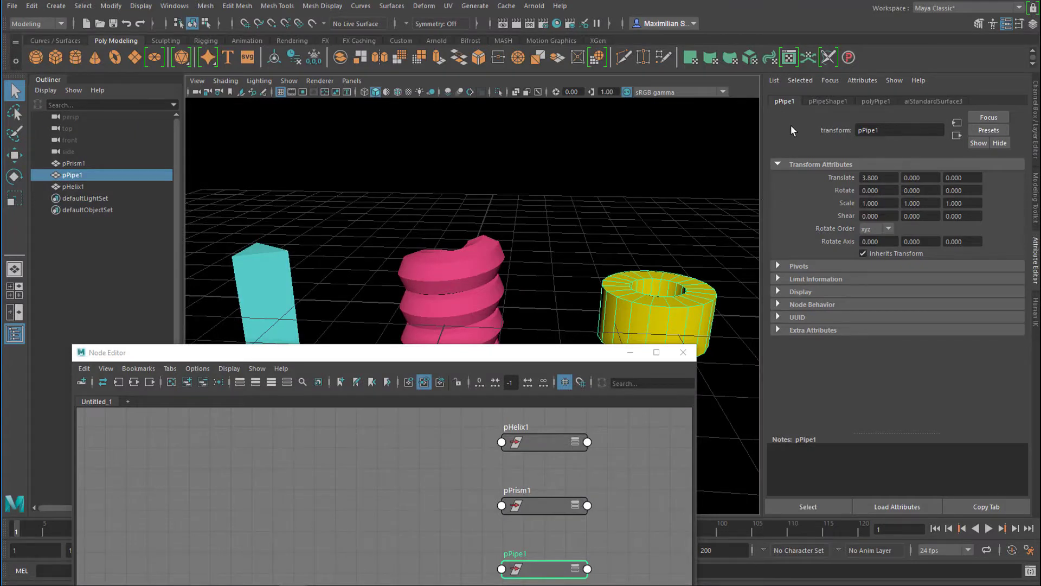
pyautogui.moveTo(505, 356); pyautogui.dragTo(471, 152)
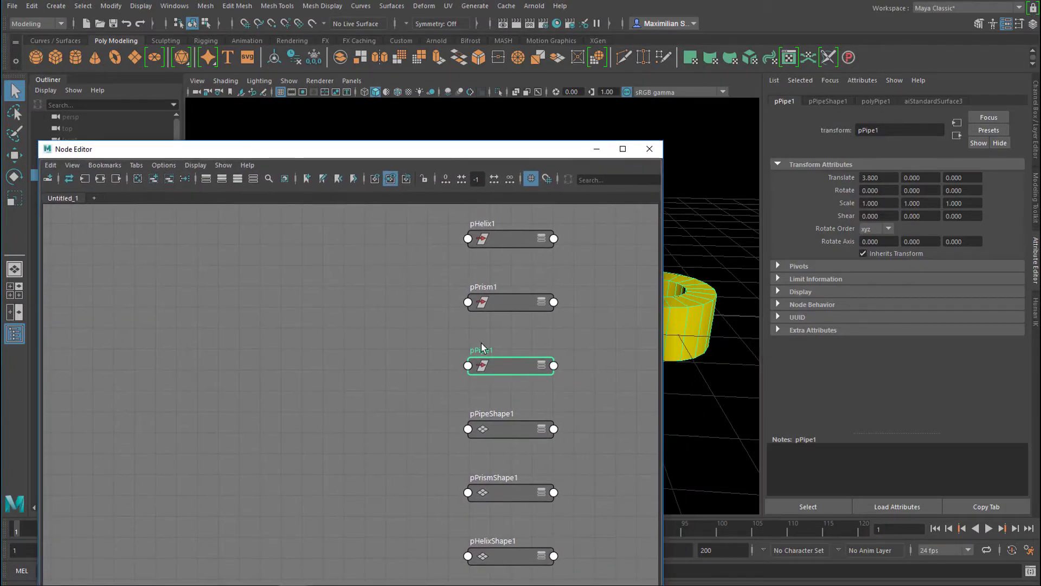
pyautogui.click(828, 100)
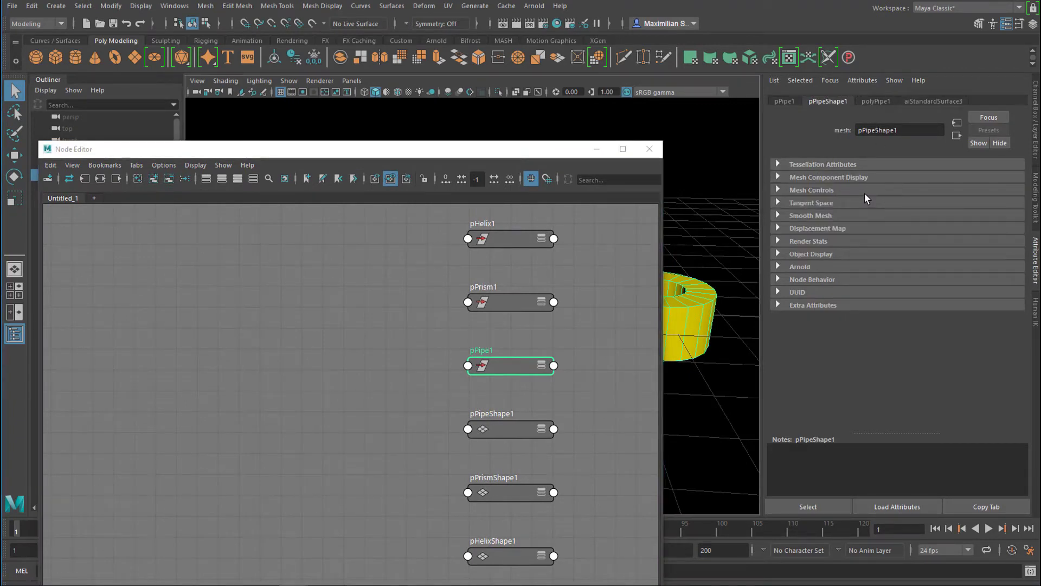
pyautogui.click(876, 101)
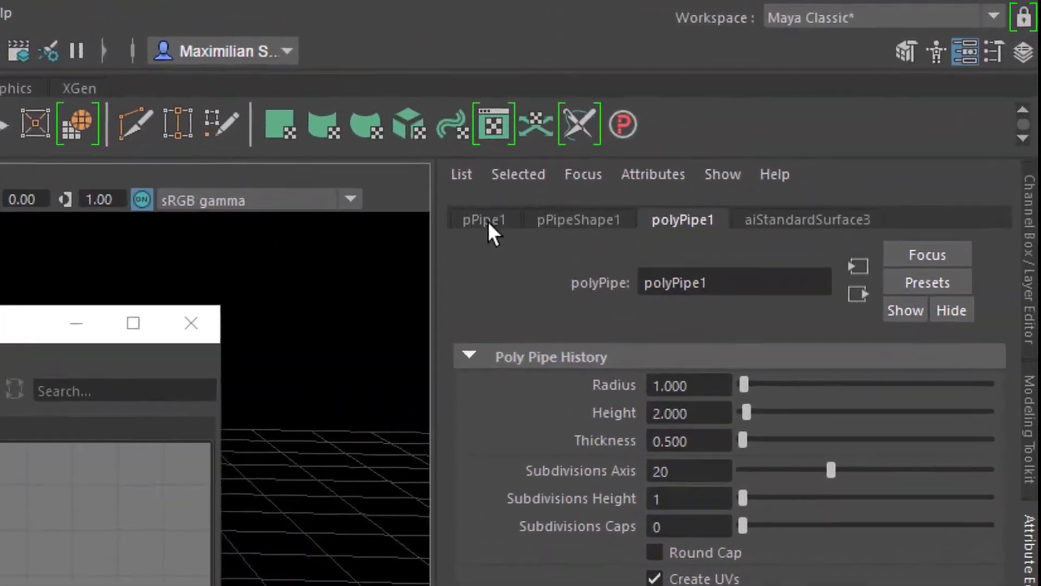
pyautogui.click(487, 220)
pyautogui.click(683, 219)
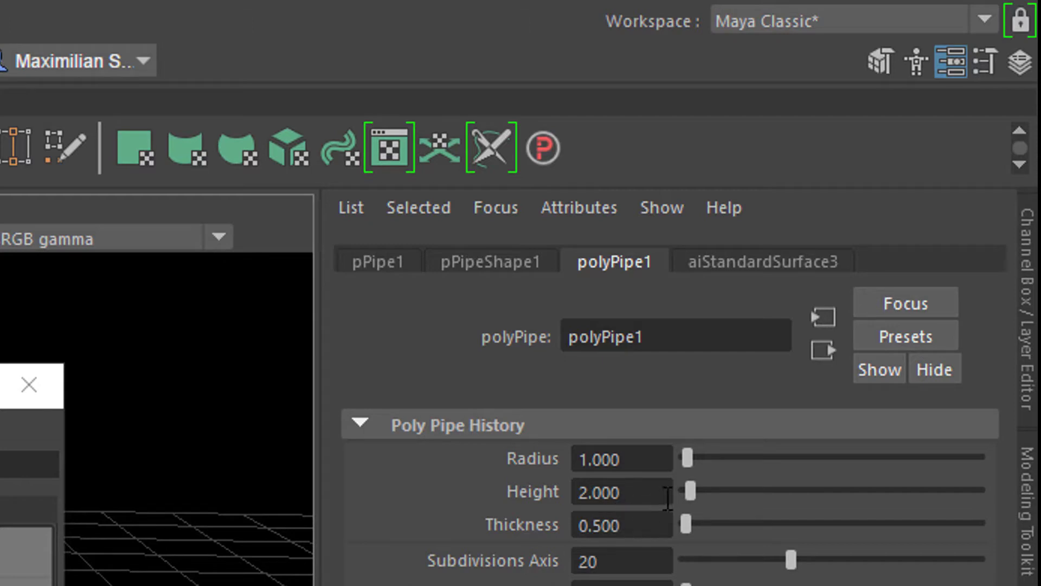
pyautogui.click(378, 261)
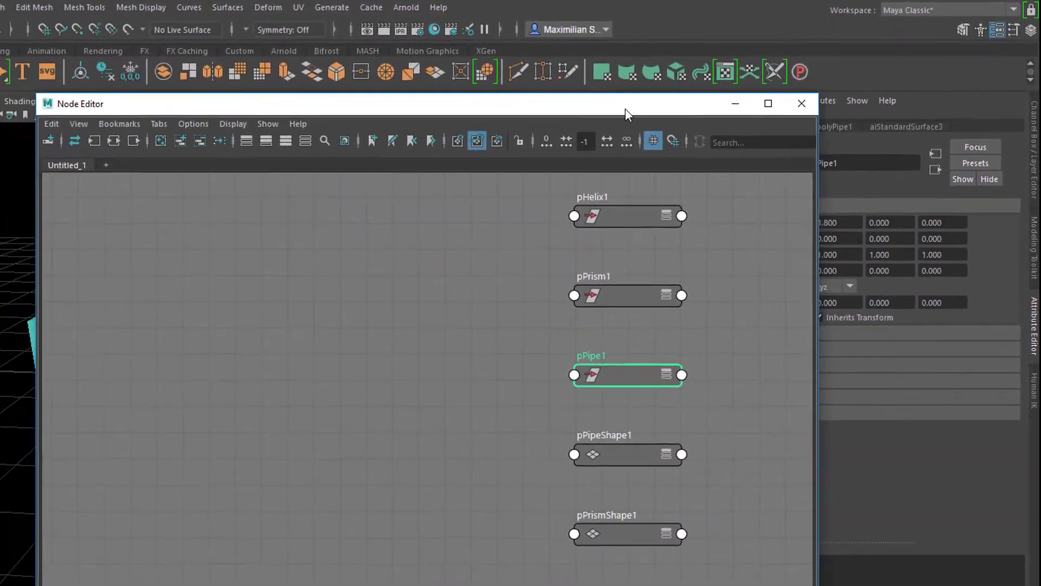
pyautogui.moveTo(640, 89); pyautogui.dragTo(620, 315)
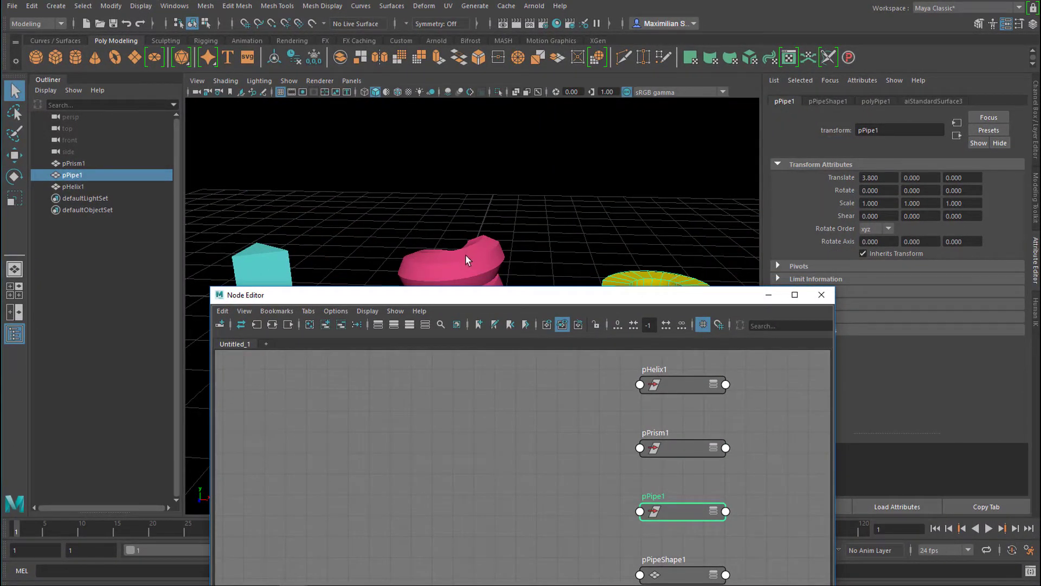
pyautogui.moveTo(509, 298); pyautogui.dragTo(490, 70)
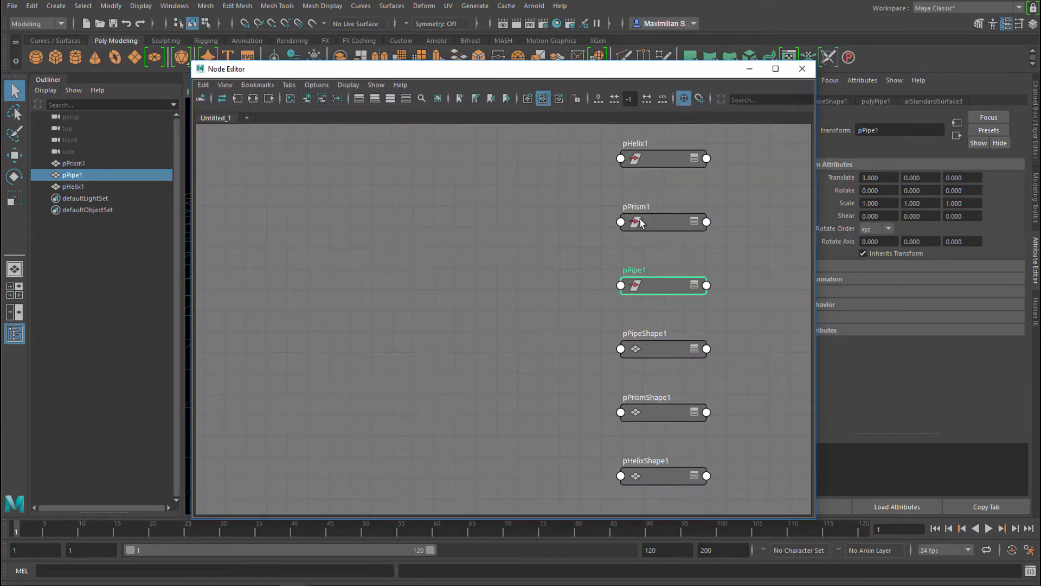
# Arrange the pPrism1 and pPipe1 nodes one above the other to the left of pHelix1, and expand pPrism1's attributes
pyautogui.moveTo(640, 220); pyautogui.dragTo(285, 174)
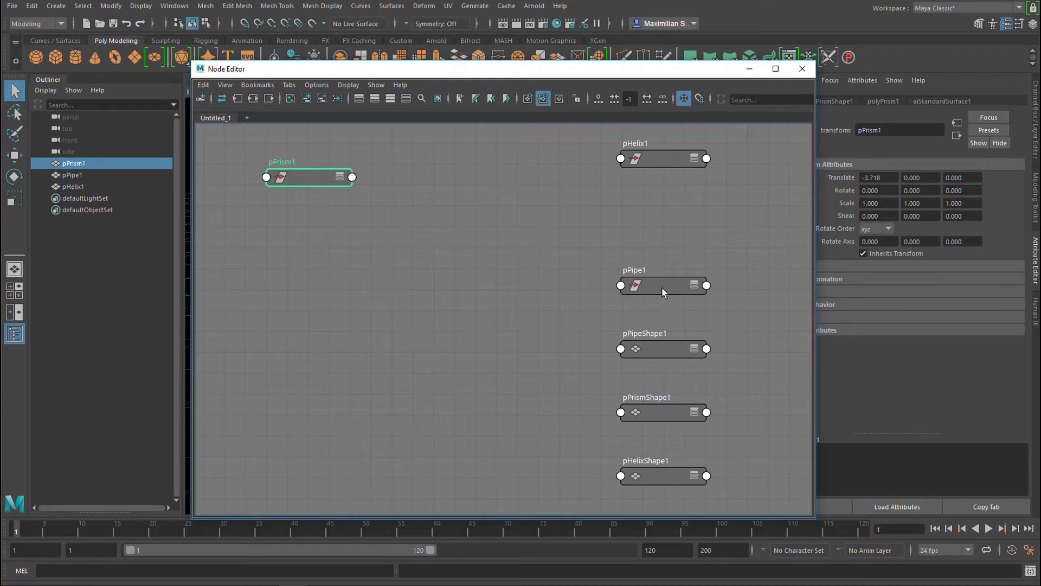
pyautogui.moveTo(661, 288); pyautogui.dragTo(304, 276)
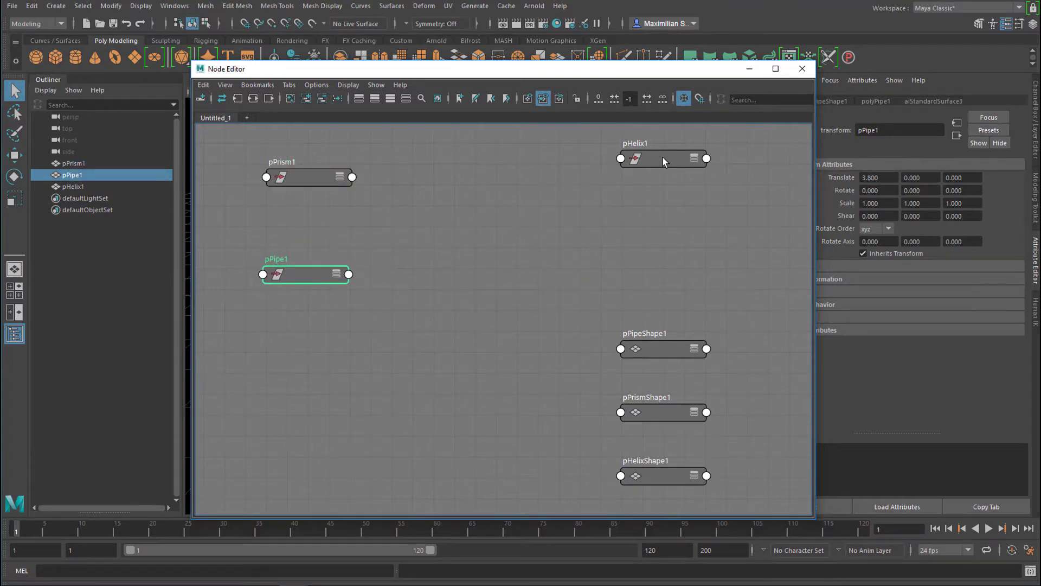
pyautogui.moveTo(664, 160); pyautogui.dragTo(551, 230)
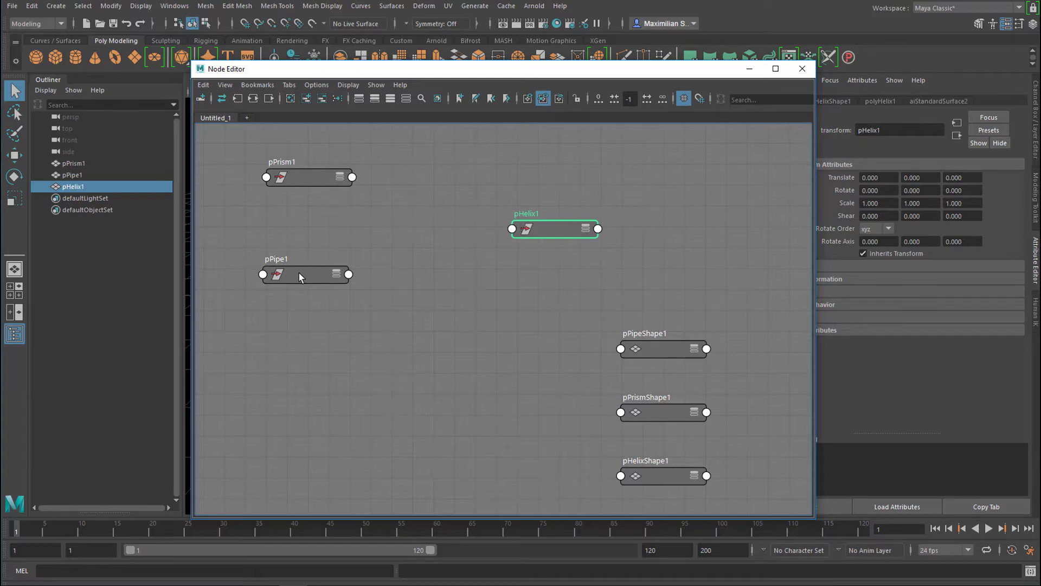
pyautogui.moveTo(304, 277); pyautogui.dragTo(307, 346)
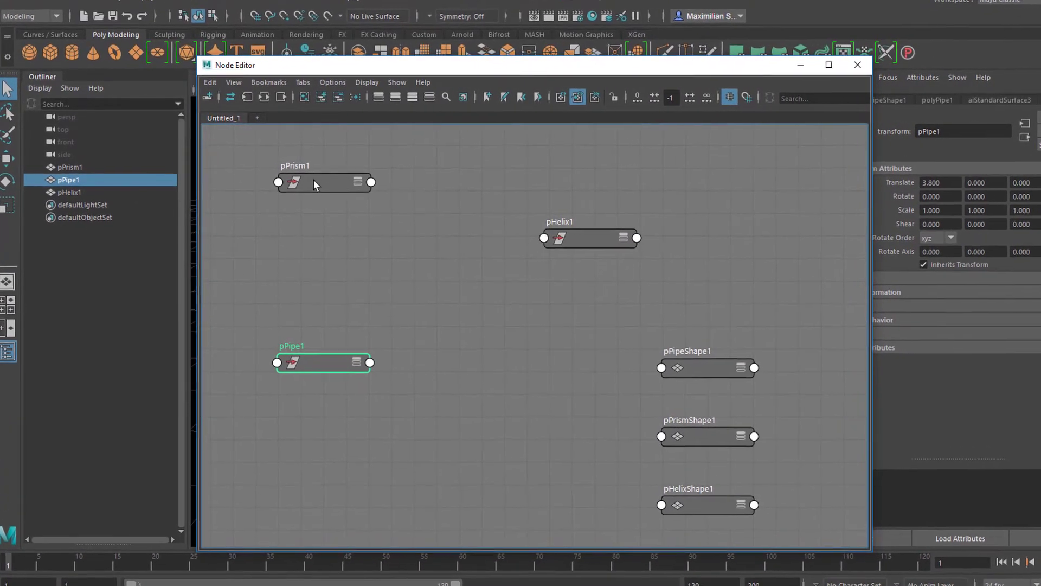
pyautogui.moveTo(313, 180); pyautogui.dragTo(315, 164)
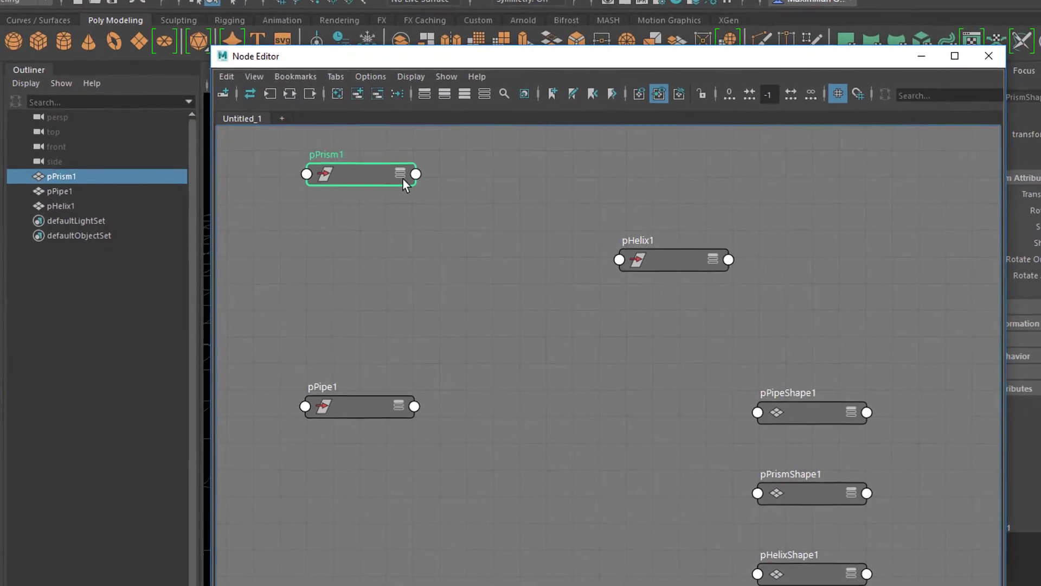
pyautogui.click(420, 178)
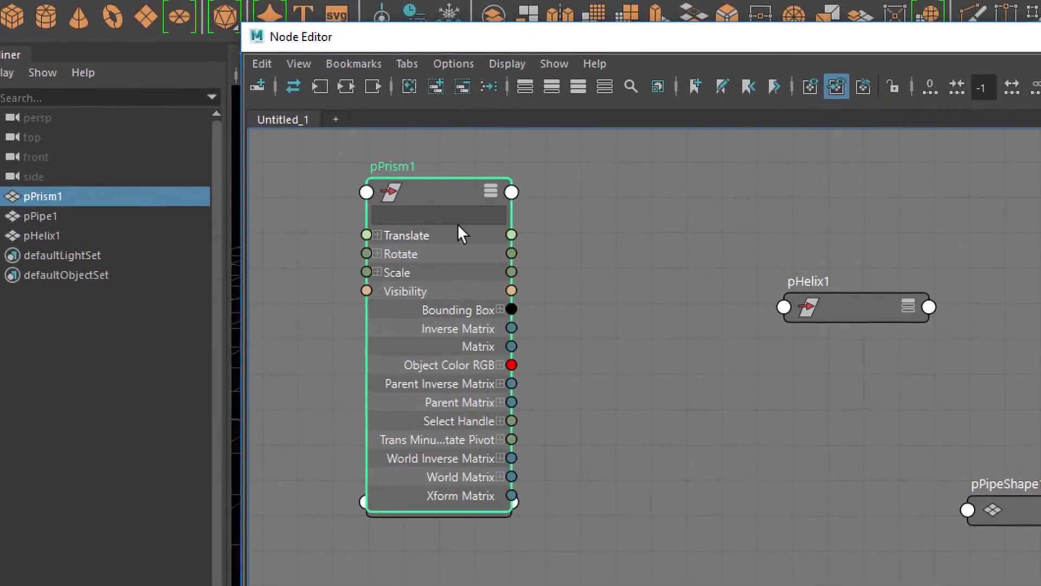
# Shift the pPrism1 node slightly upward and check its Translate X, Y and Z components, leaving Translate collapsed
pyautogui.moveTo(458, 187); pyautogui.dragTo(460, 161)
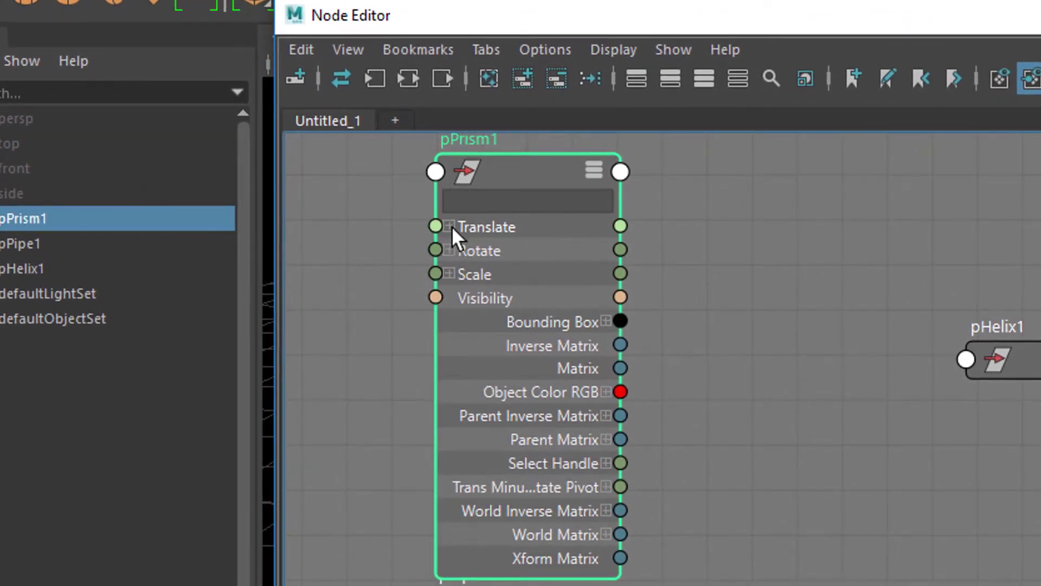
pyautogui.click(450, 226)
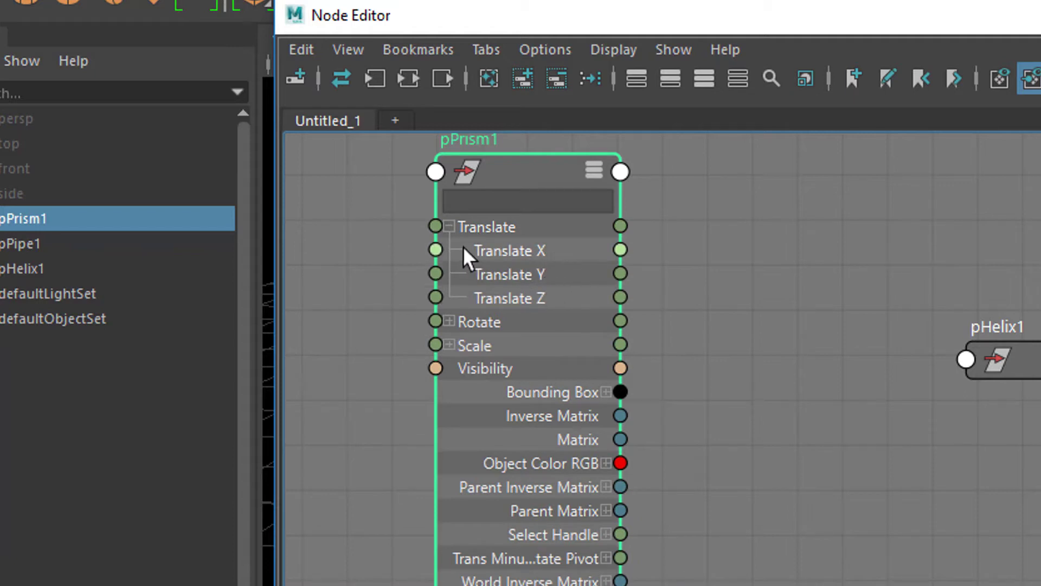
pyautogui.click(450, 226)
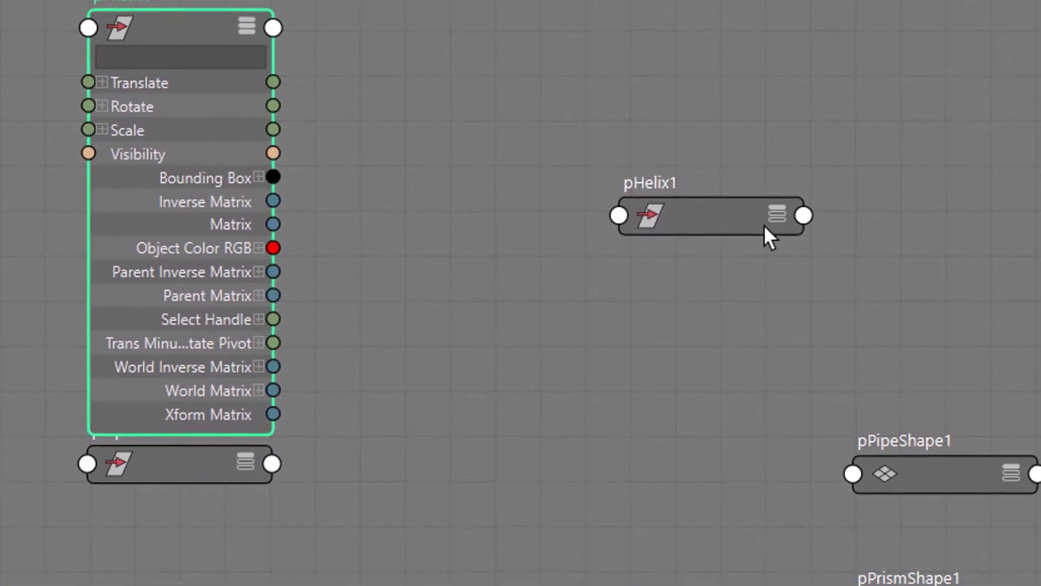
# Expand pHelix1's attributes, check its Translate components, collapse them again and move the node slightly up
pyautogui.click(776, 222)
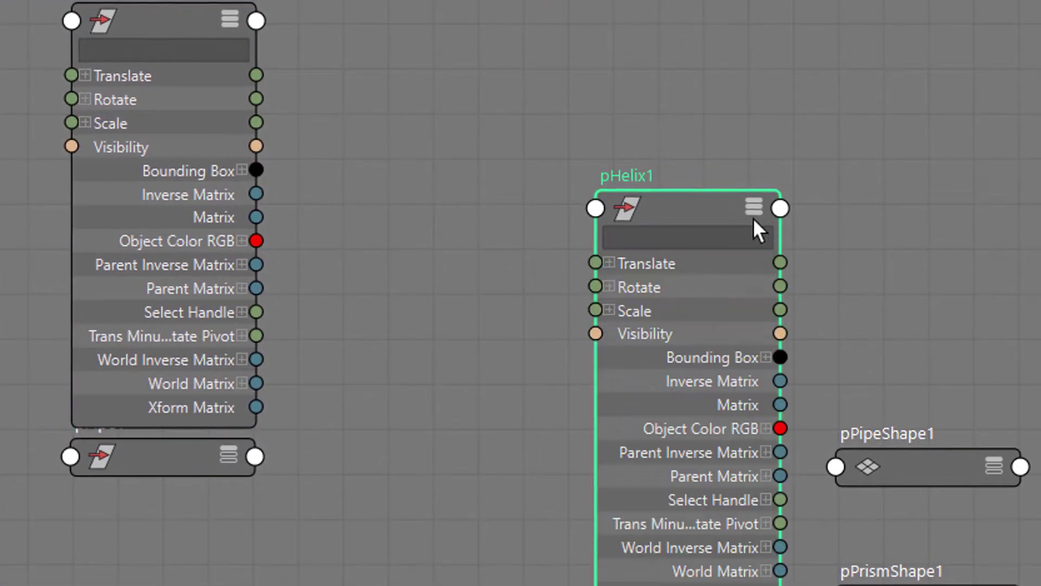
pyautogui.click(609, 263)
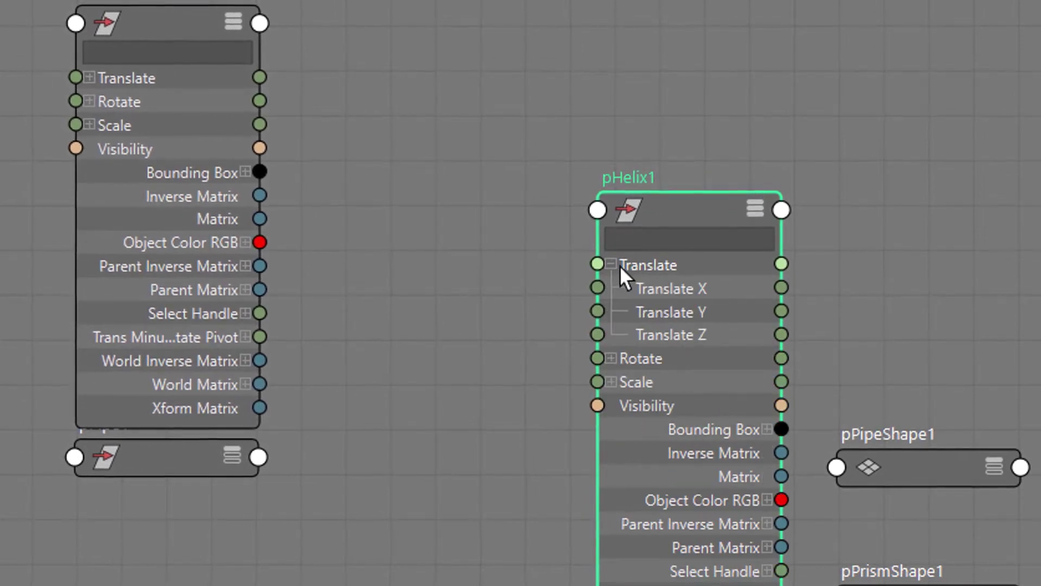
pyautogui.click(621, 265)
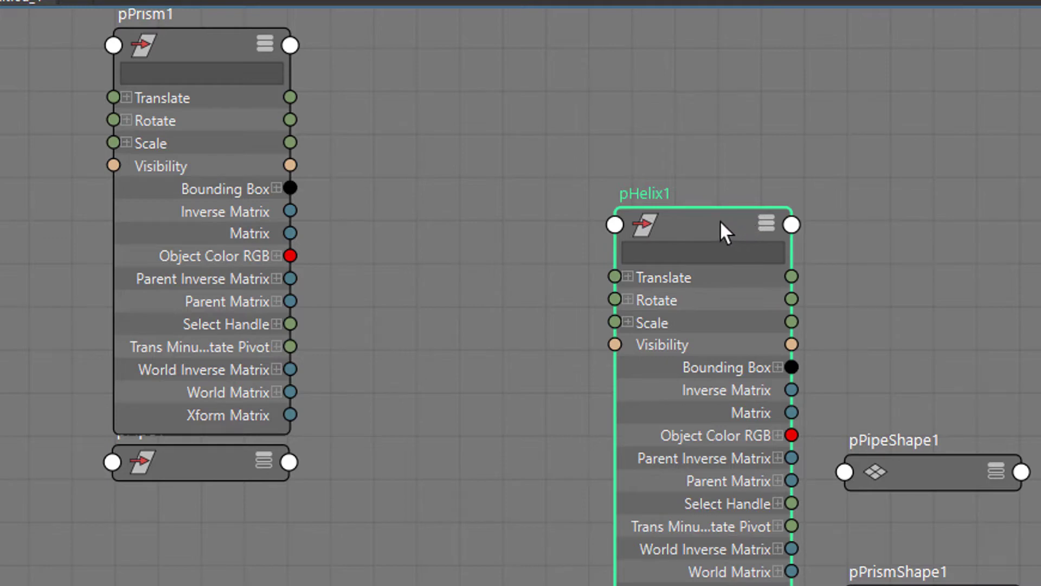
pyautogui.moveTo(720, 220); pyautogui.dragTo(729, 175)
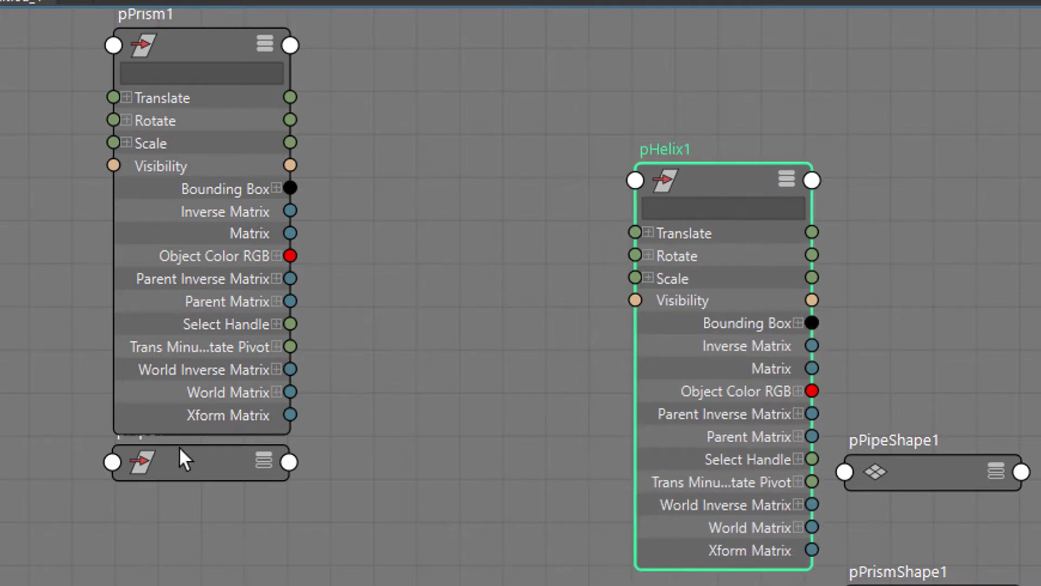
# Create a plusMinusAverage node, place it between pPrism1 and pHelix1, and fully expand its attributes
pyautogui.click(454, 283)
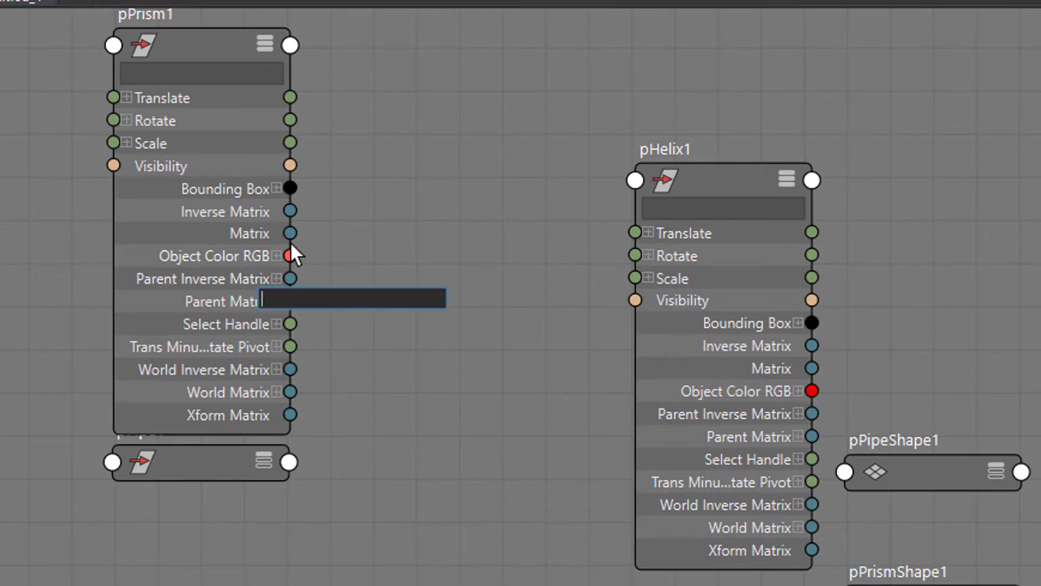
pyautogui.write('av')
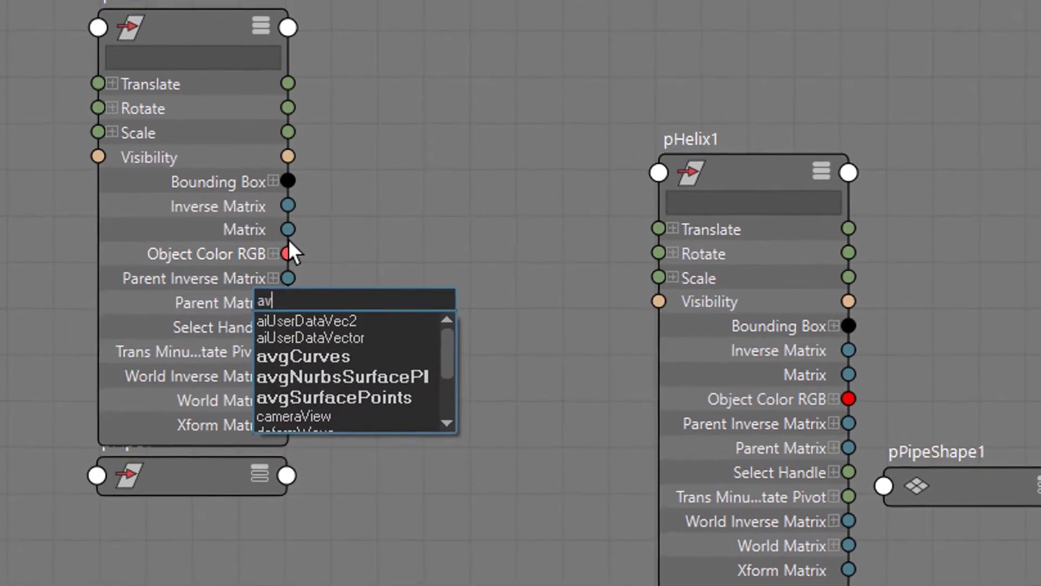
pyautogui.write('era')
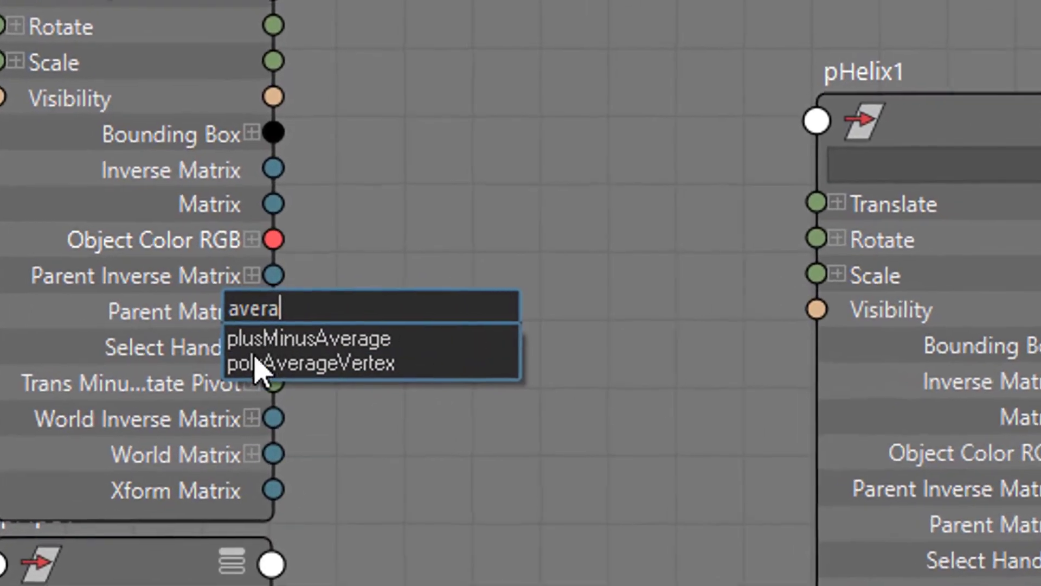
pyautogui.click(398, 352)
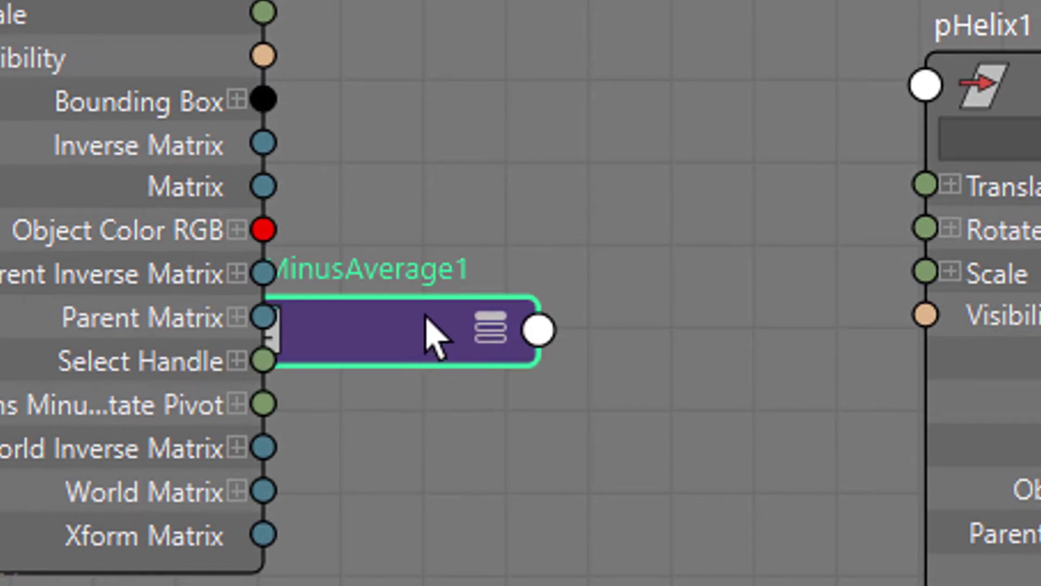
pyautogui.moveTo(433, 336); pyautogui.dragTo(586, 214)
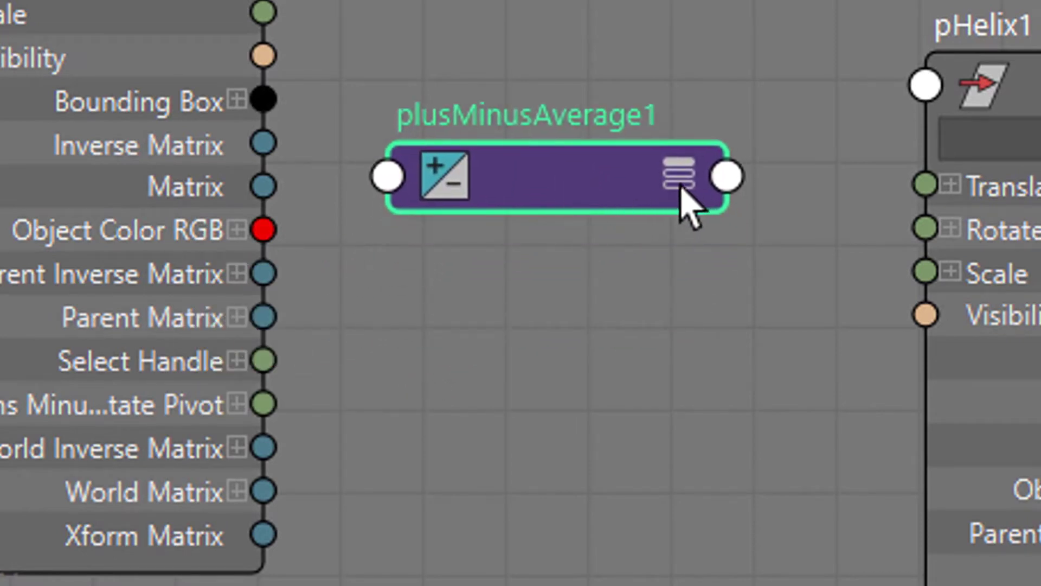
pyautogui.click(681, 179)
pyautogui.click(689, 189)
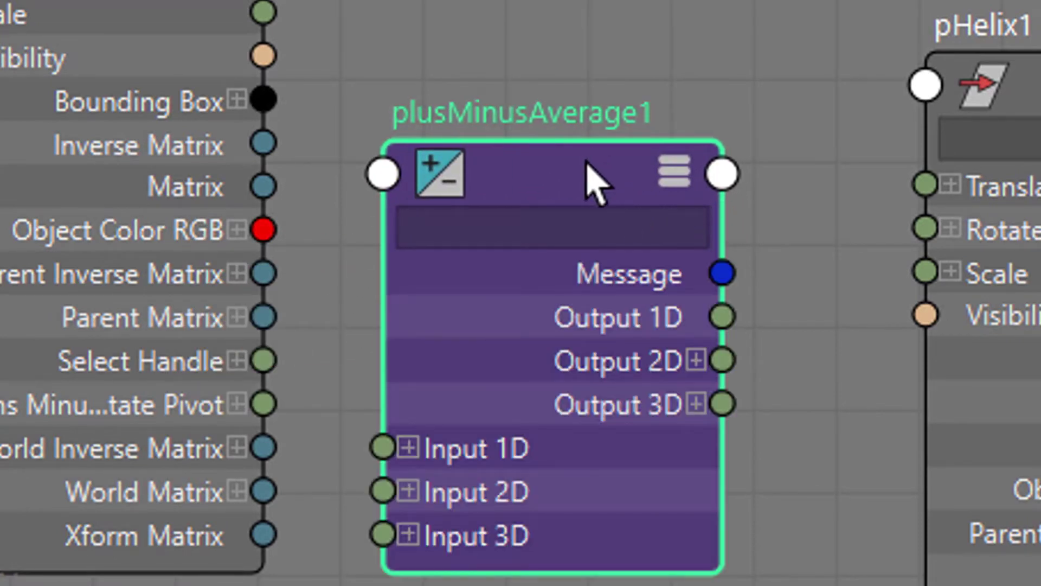
pyautogui.moveTo(594, 182); pyautogui.dragTo(642, 118)
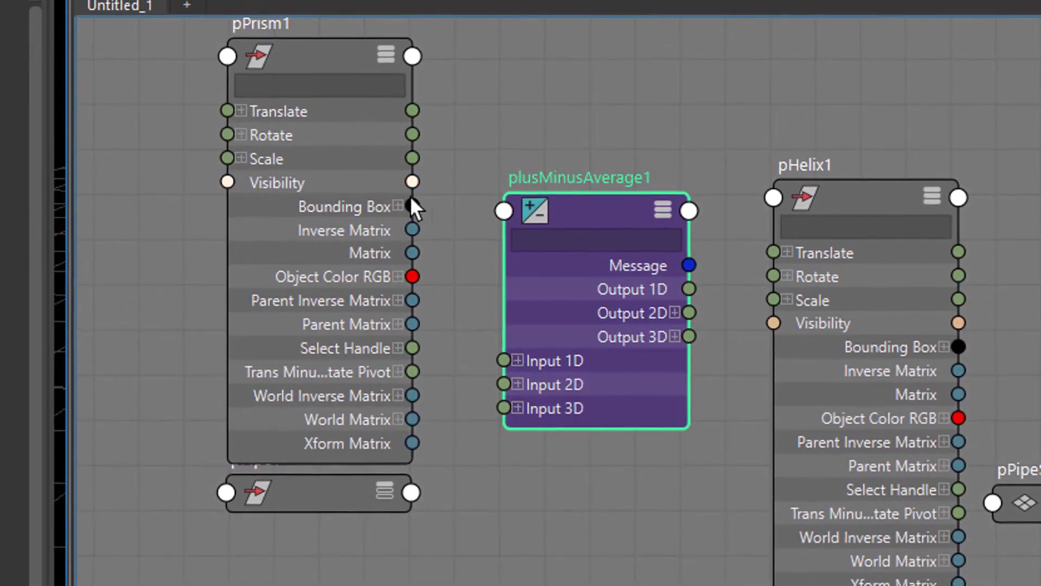
# Move pPrism1 further away from plusMinusAverage1 and connect its Translate output to Input 3D[0]
pyautogui.moveTo(312, 63); pyautogui.dragTo(239, 61)
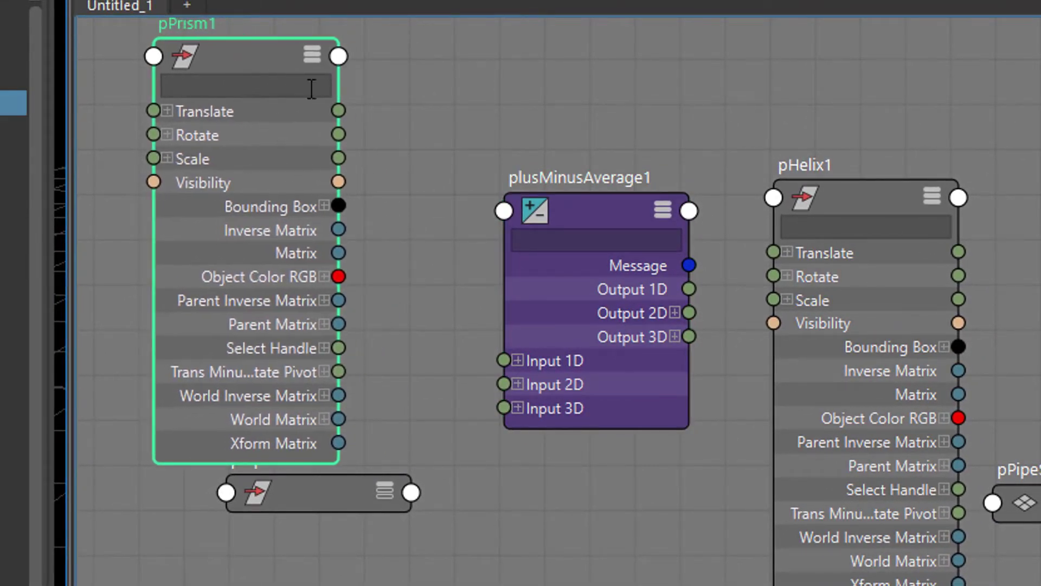
pyautogui.click(519, 408)
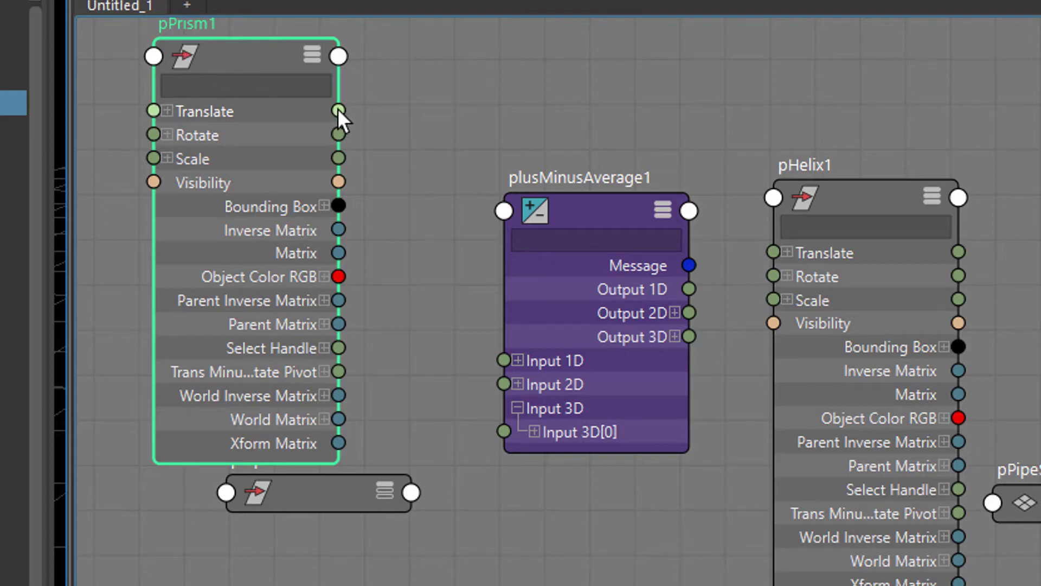
pyautogui.moveTo(340, 109); pyautogui.dragTo(502, 433)
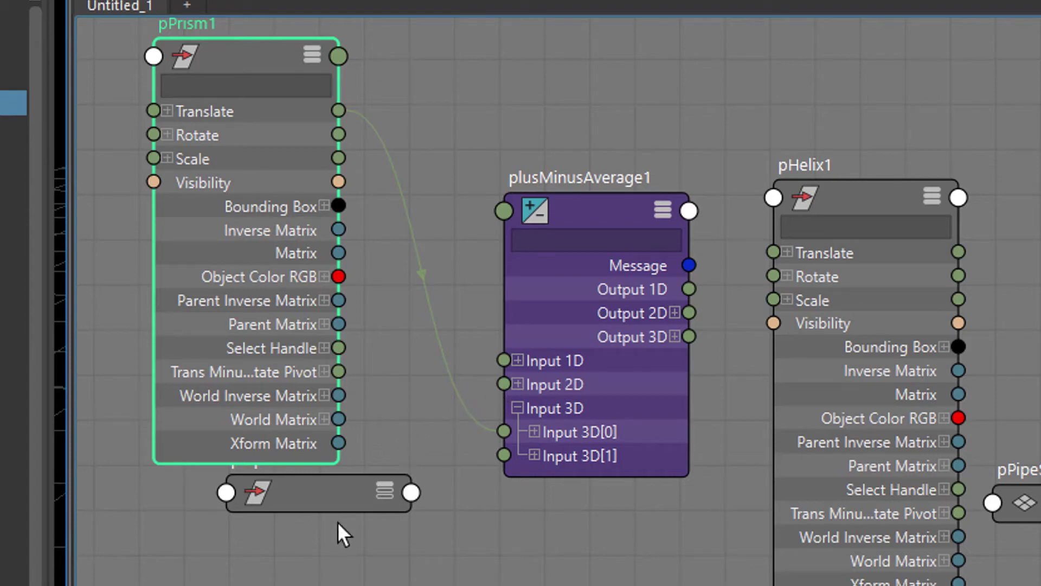
# Expand pPipe1 and connect its Translate to plusMinusAverage1's Input 3D[1], and connect Output 3D to pHelix1's Translate
pyautogui.click(383, 493)
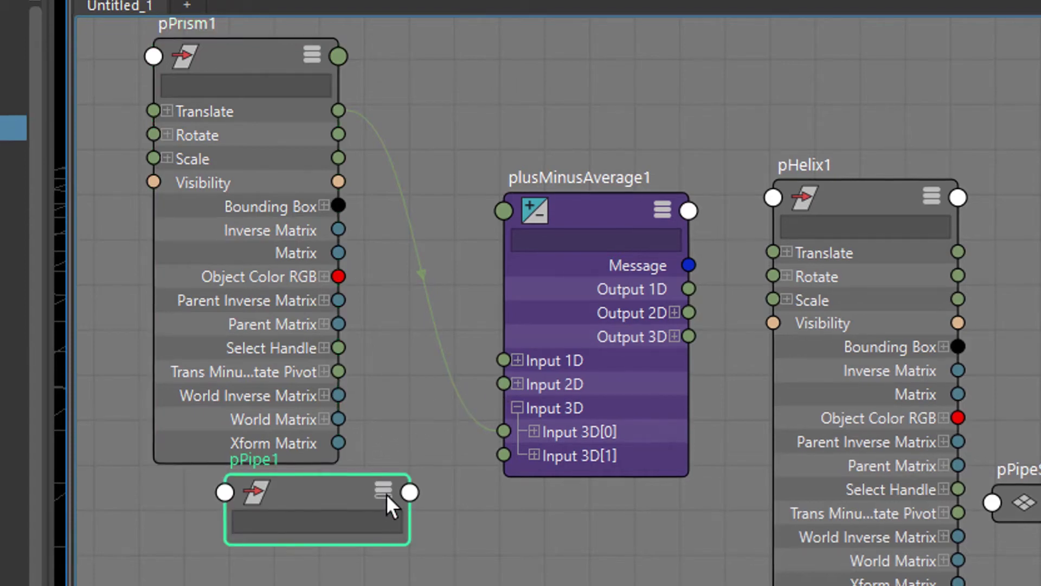
pyautogui.click(378, 491)
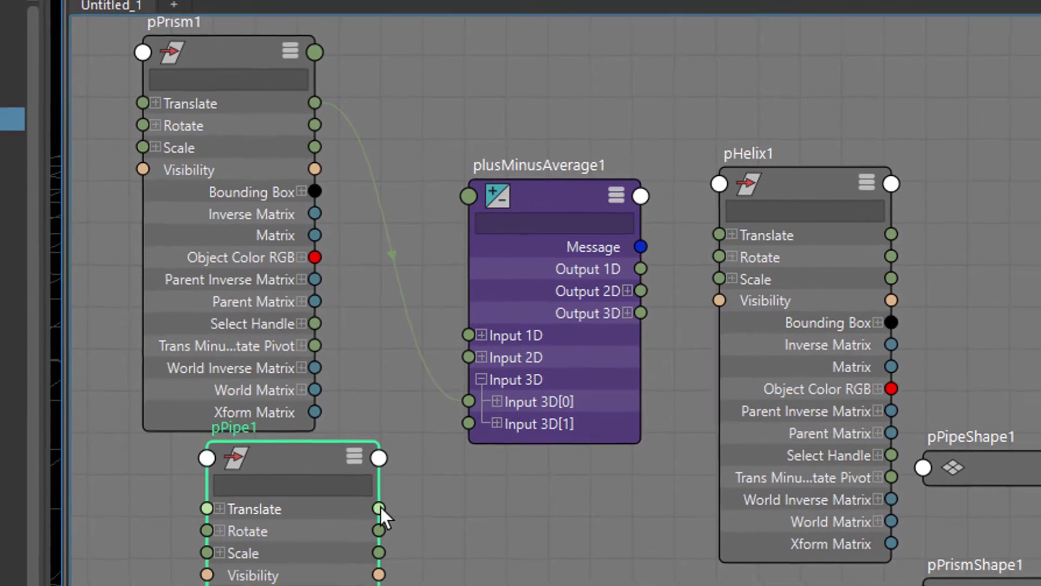
pyautogui.moveTo(360, 483); pyautogui.dragTo(438, 395)
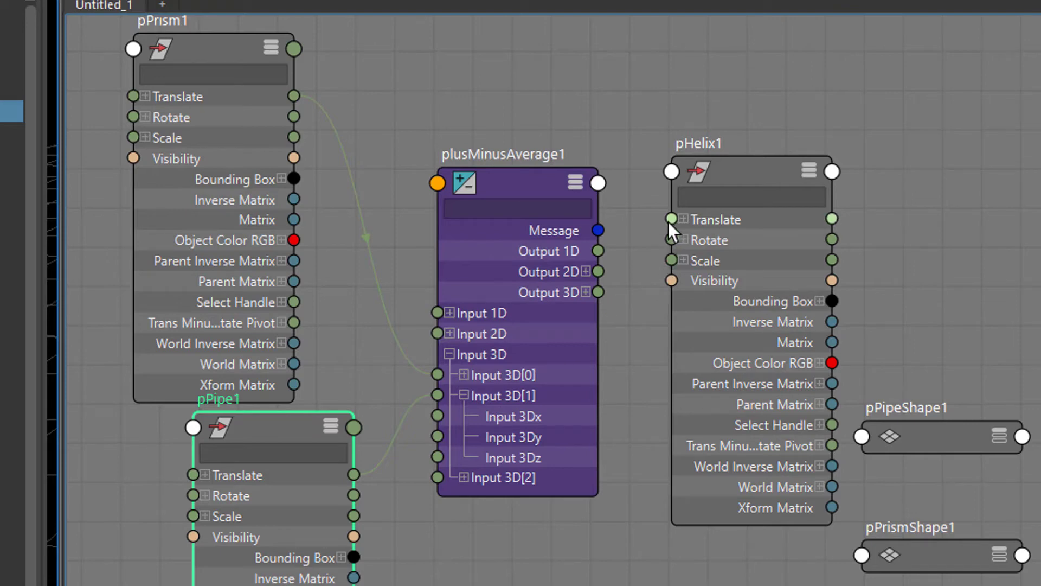
pyautogui.moveTo(598, 291); pyautogui.dragTo(666, 219)
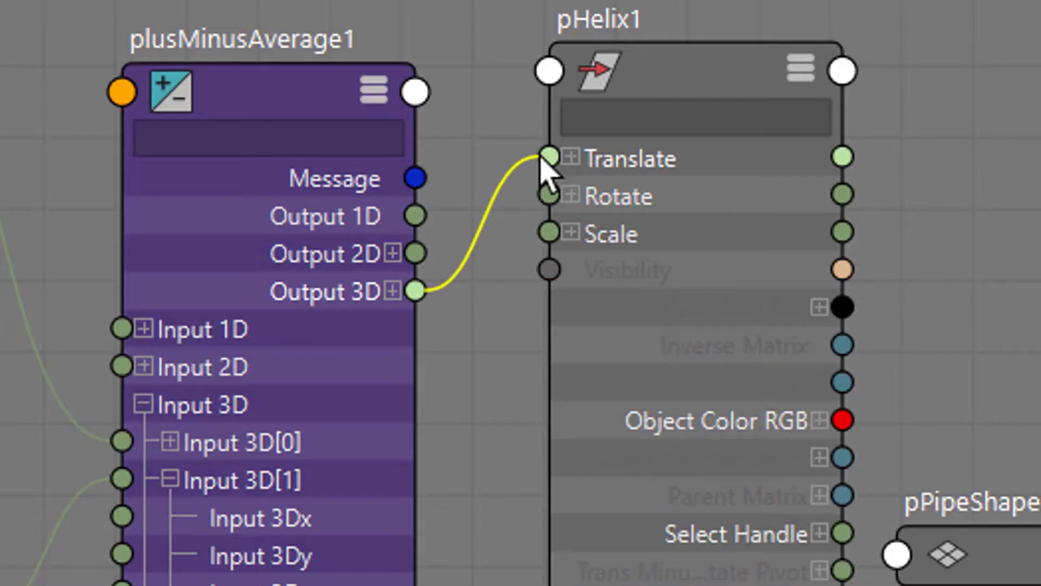
pyautogui.moveTo(544, 163); pyautogui.dragTo(549, 158)
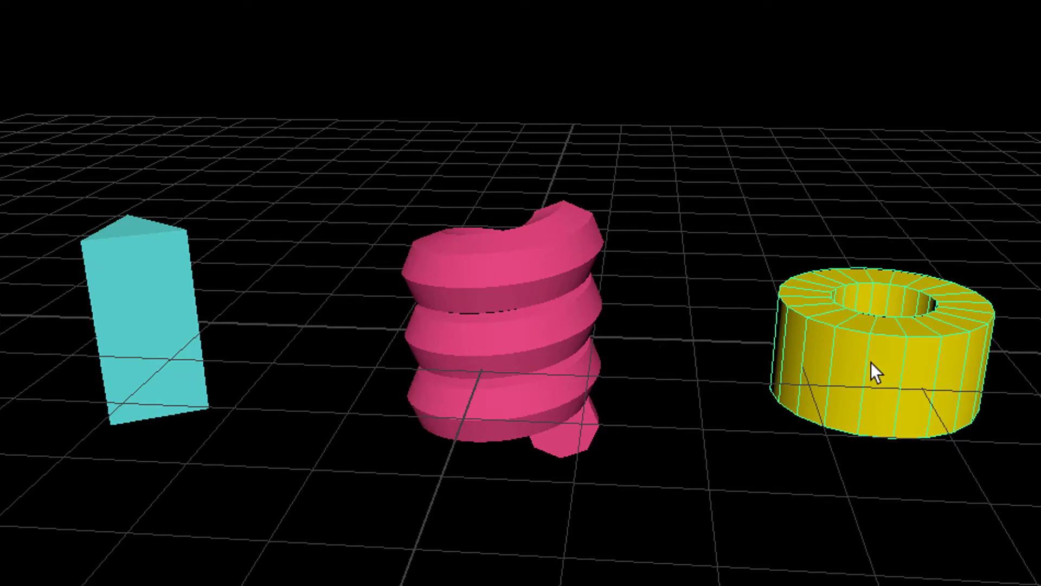
# Raise the pipe in the viewport to about 2.1 in Y to test the helix connection
pyautogui.press('w')
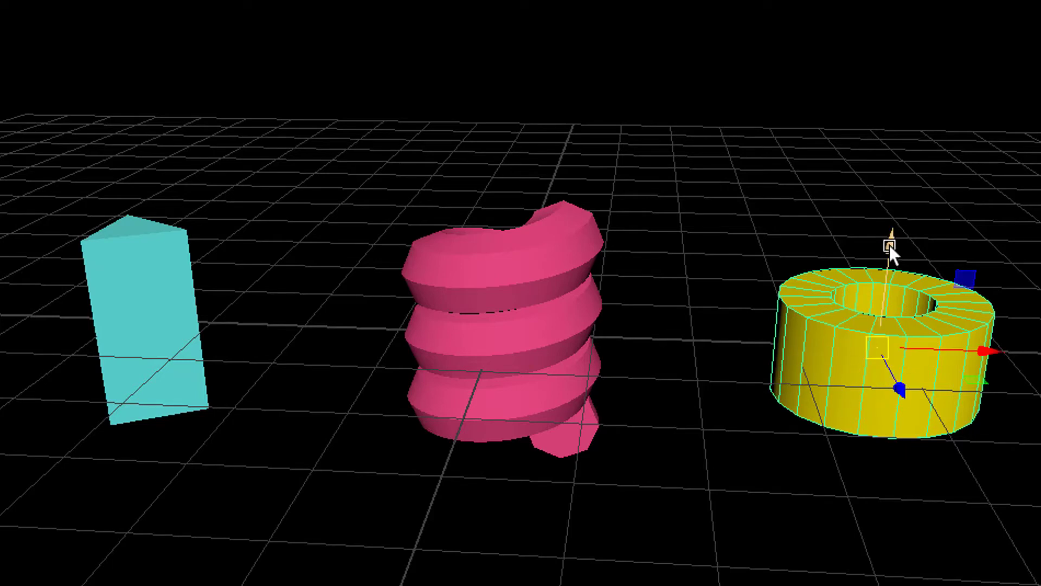
pyautogui.moveTo(890, 245); pyautogui.dragTo(885, 15)
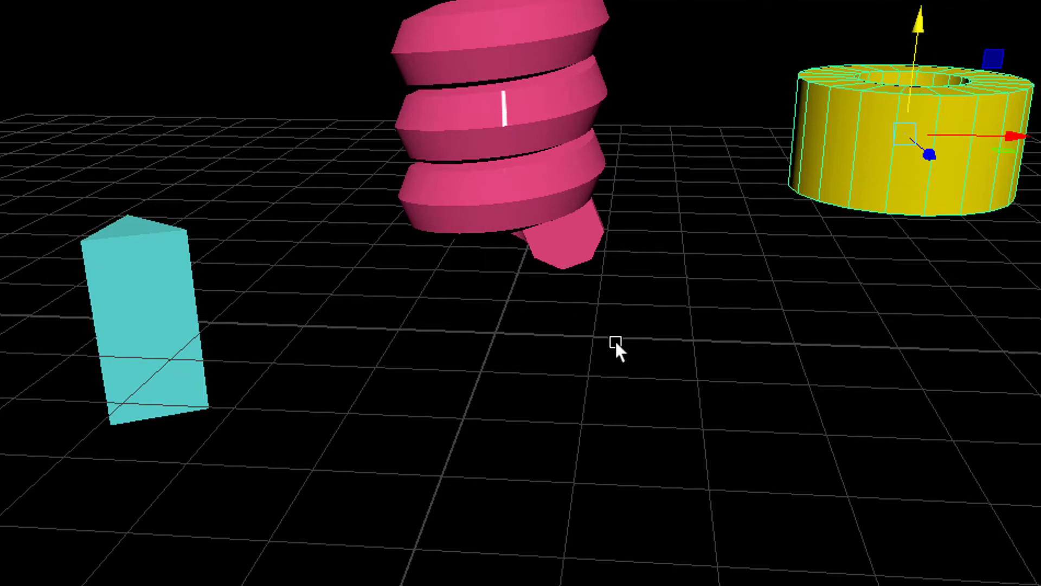
pyautogui.moveTo(619, 375); pyautogui.dragTo(627, 350, button='middle')
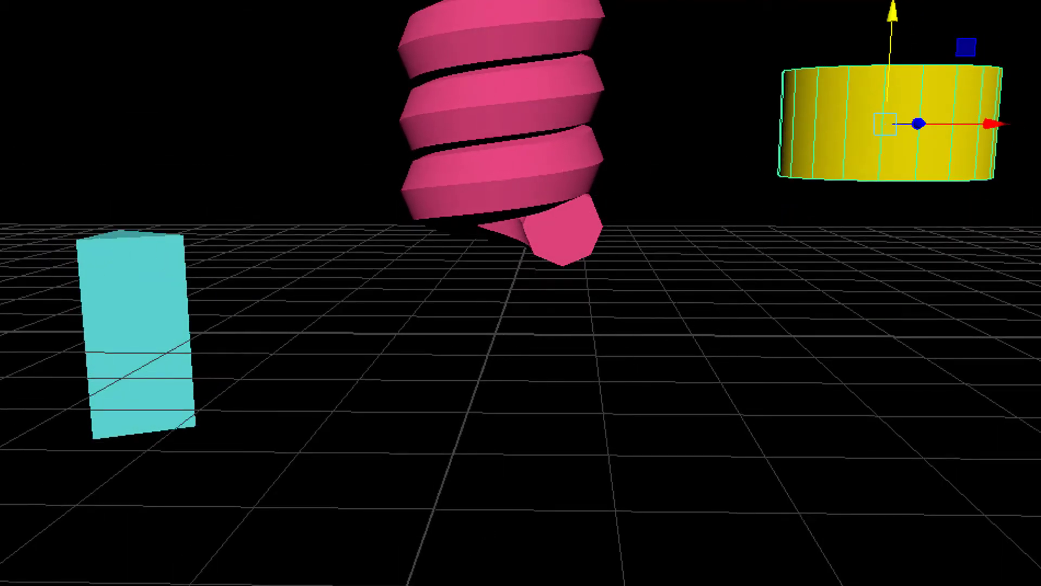
# Review plusMinusAverage1's attributes, minimize the Node Editor and raise the prism to about 0.59 in Y
pyautogui.click(504, 583)
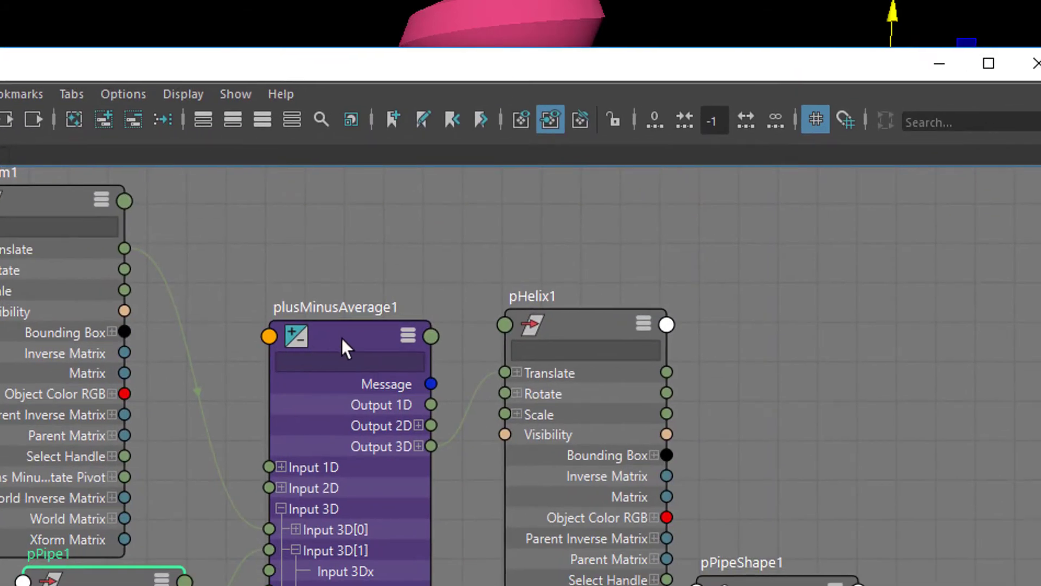
pyautogui.click(349, 336)
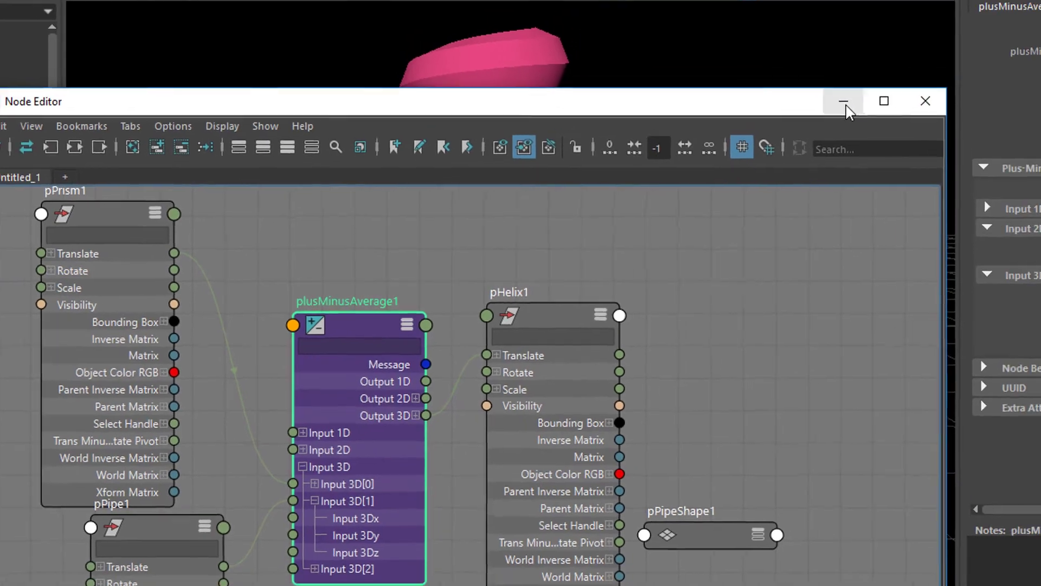
pyautogui.click(902, 77)
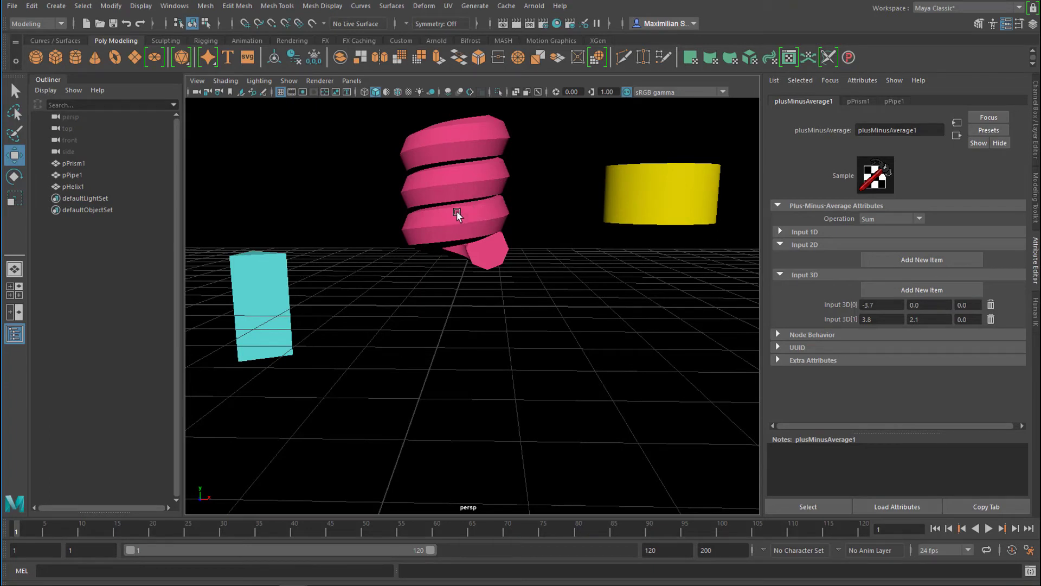
pyautogui.click(262, 280)
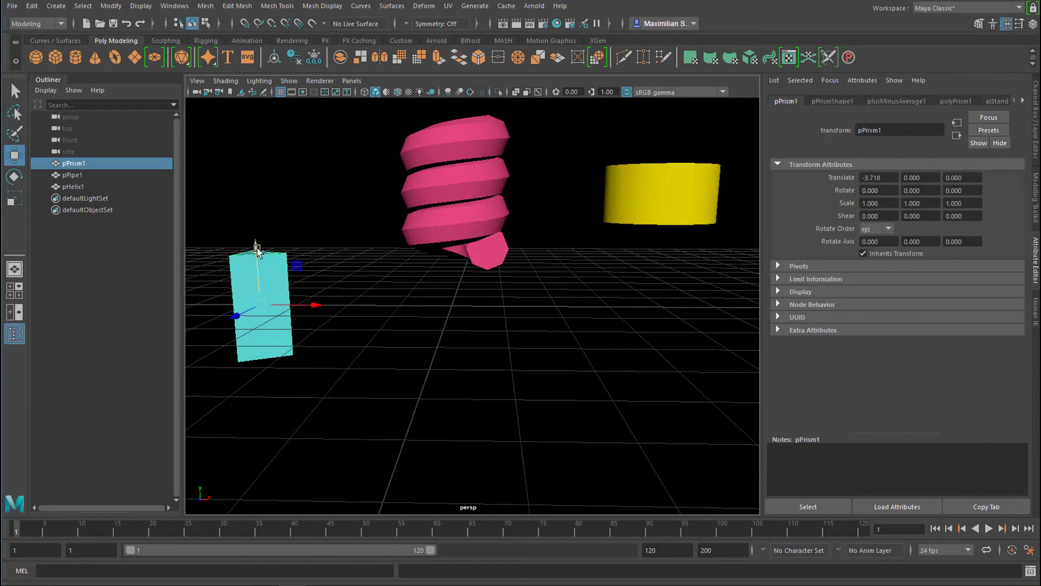
pyautogui.moveTo(257, 252); pyautogui.dragTo(262, 223)
# Show plusMinusAverage1's attributes again, minimize the Node Editor and open the choices for the node's Operation
pyautogui.hotkey('alt', 'Tab')
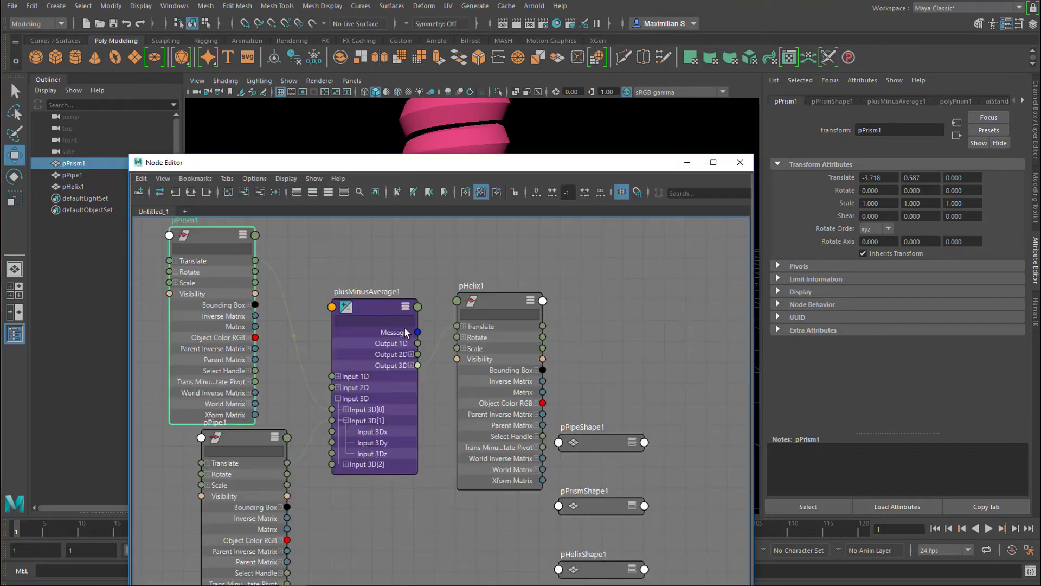
pyautogui.click(378, 308)
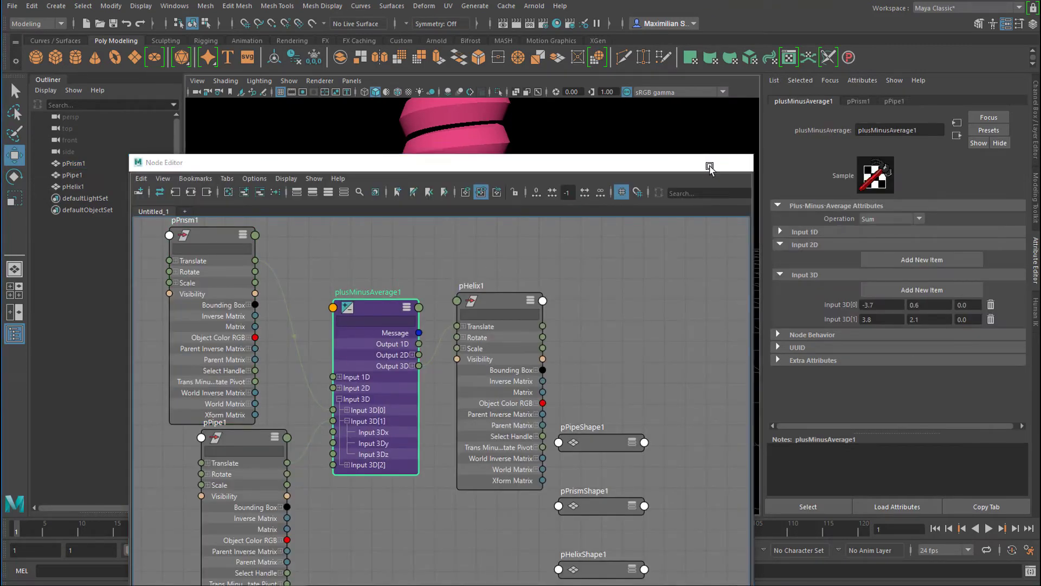
pyautogui.click(687, 163)
pyautogui.click(921, 219)
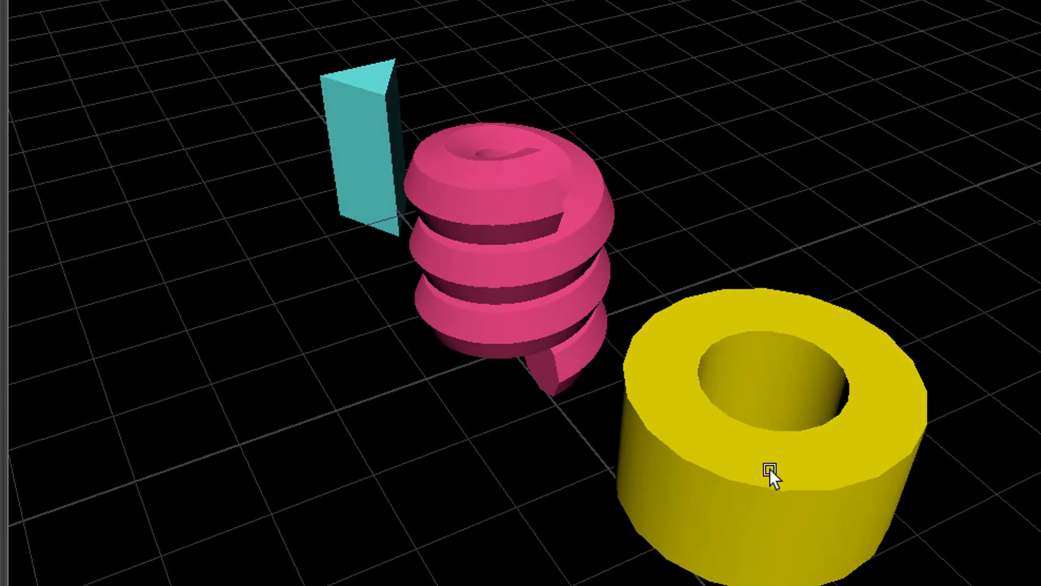
# Move the pipe along Z to about 4.38 and set a transform keyframe for it at frame 1
pyautogui.click(795, 432)
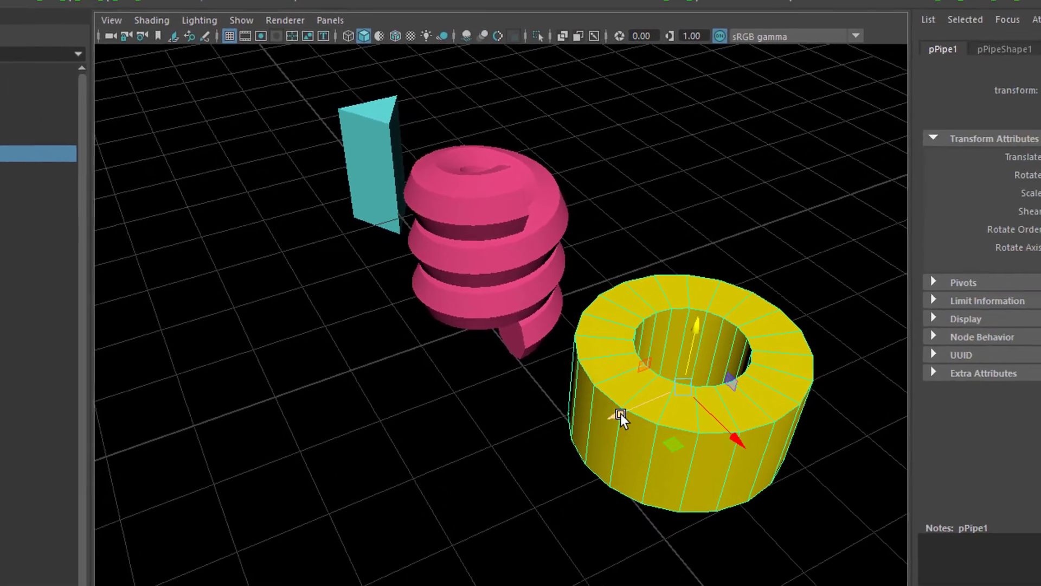
pyautogui.keyDown('alt'); pyautogui.moveTo(620, 418); pyautogui.dragTo(225, 550); pyautogui.keyUp('alt')
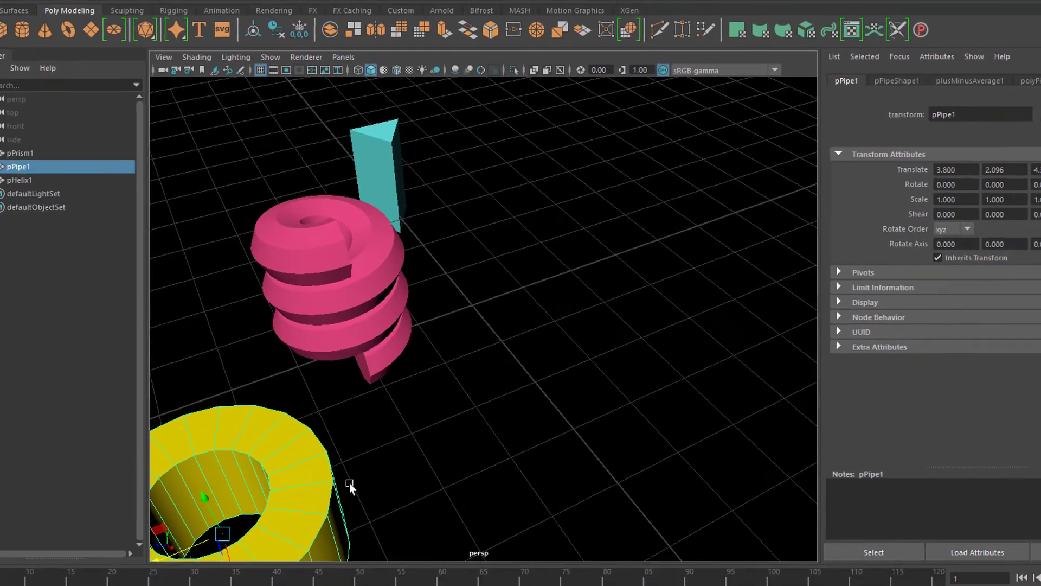
pyautogui.press('s')
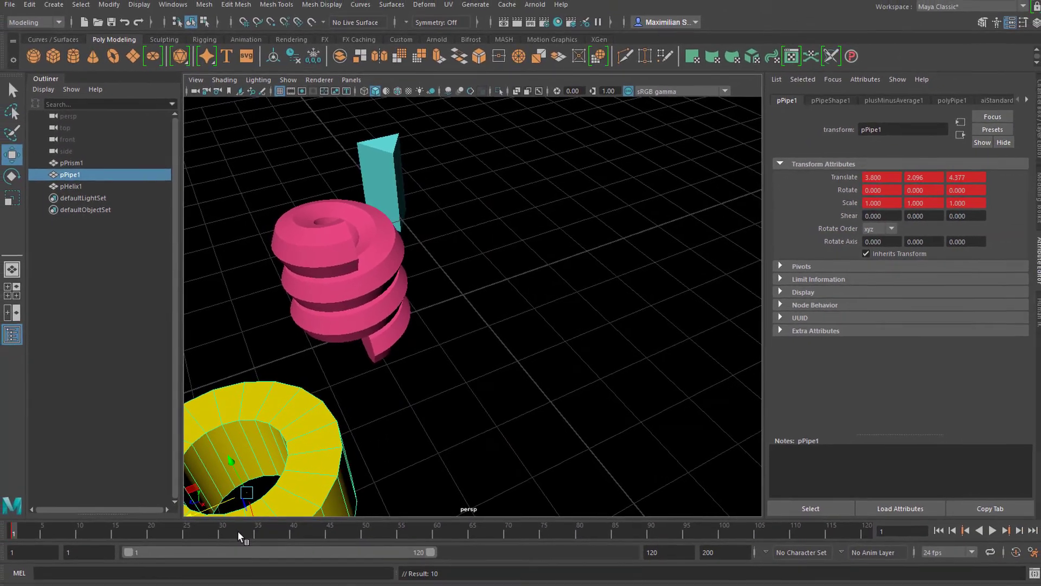
# Keyframe the pipe at frame 120 after moving it along Z, and at frame 58 after lowering it to about -0.91 in Y
pyautogui.moveTo(284, 528); pyautogui.dragTo(723, 528)
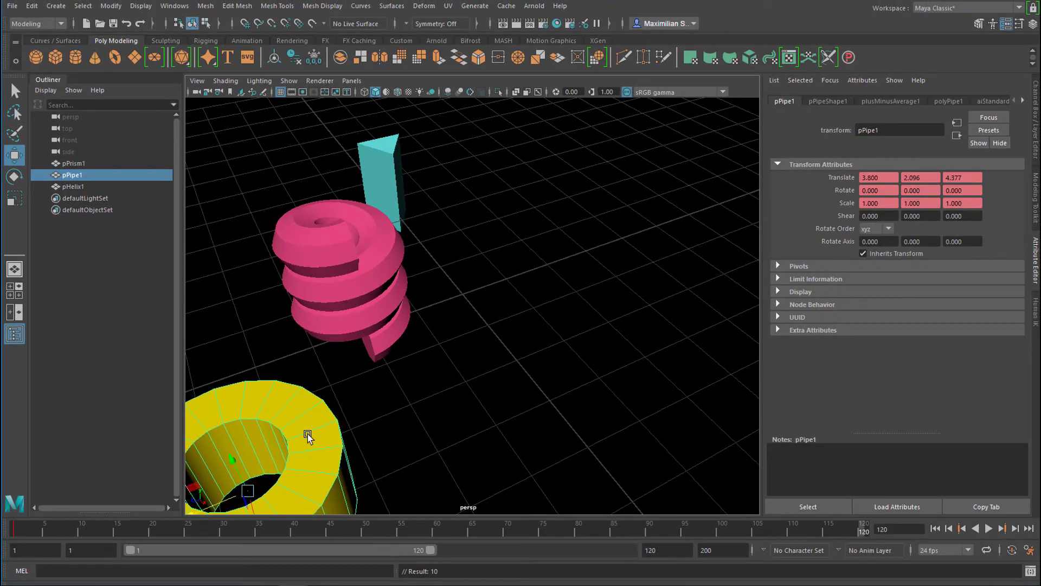
pyautogui.moveTo(223, 506); pyautogui.dragTo(730, 349)
pyautogui.press('s')
pyautogui.moveTo(590, 526); pyautogui.dragTo(422, 529)
pyautogui.moveTo(600, 301); pyautogui.dragTo(617, 428)
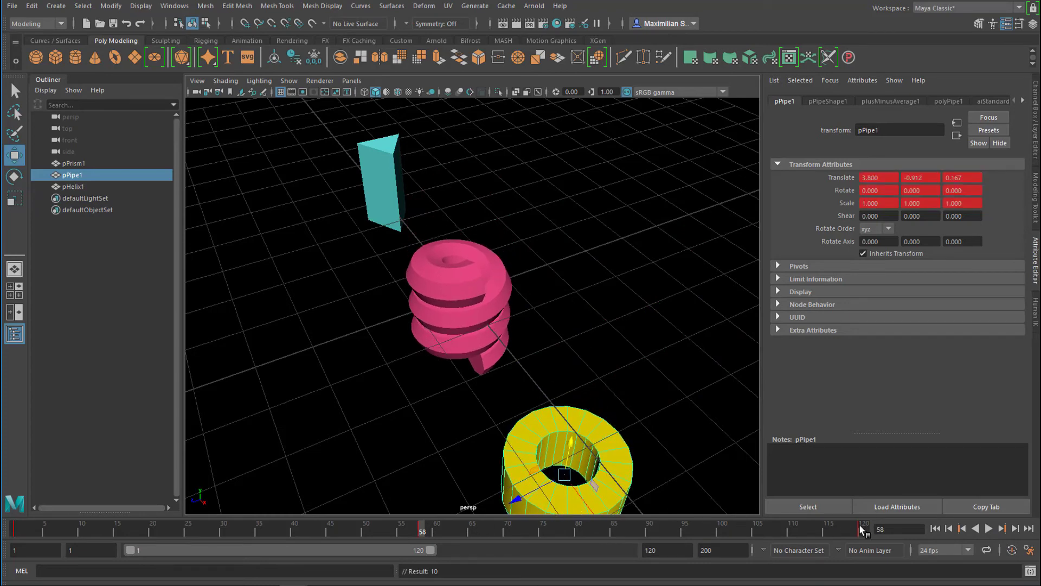
# Play the animation from the start and view the prism, helix and pipe from a low side angle
pyautogui.click(935, 528)
pyautogui.click(989, 528)
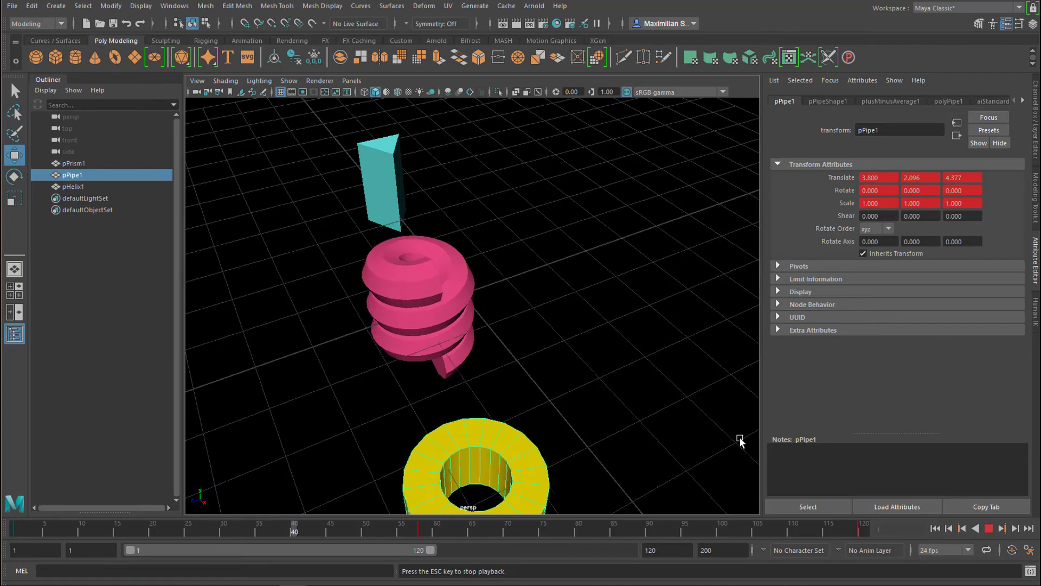
pyautogui.keyDown('alt'); pyautogui.moveTo(558, 425); pyautogui.dragTo(632, 395); pyautogui.keyUp('alt')
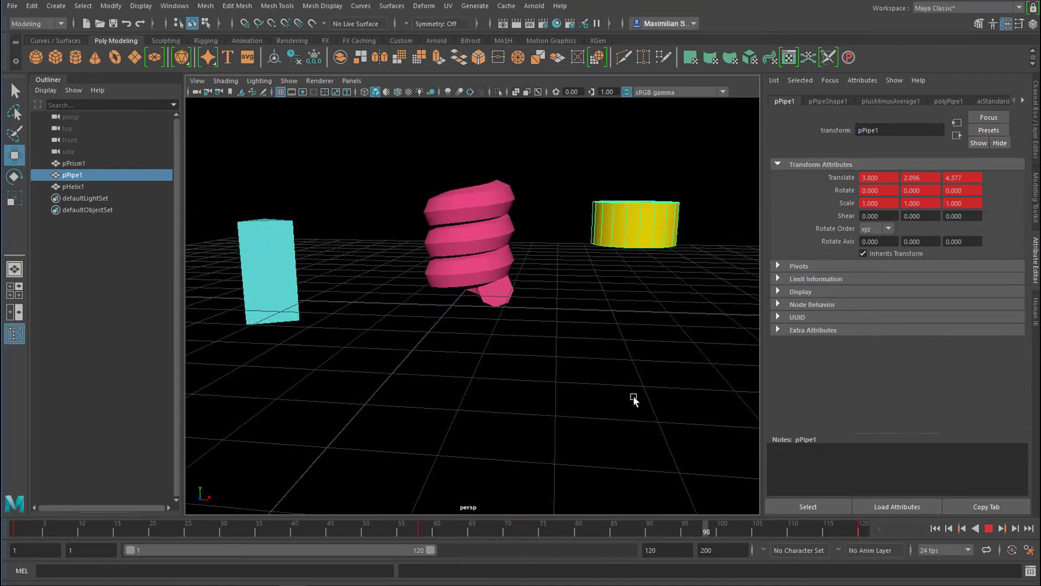
# Stop the playback and raise the prism to about 3.72 in Y
pyautogui.click(281, 251)
pyautogui.press('Escape')
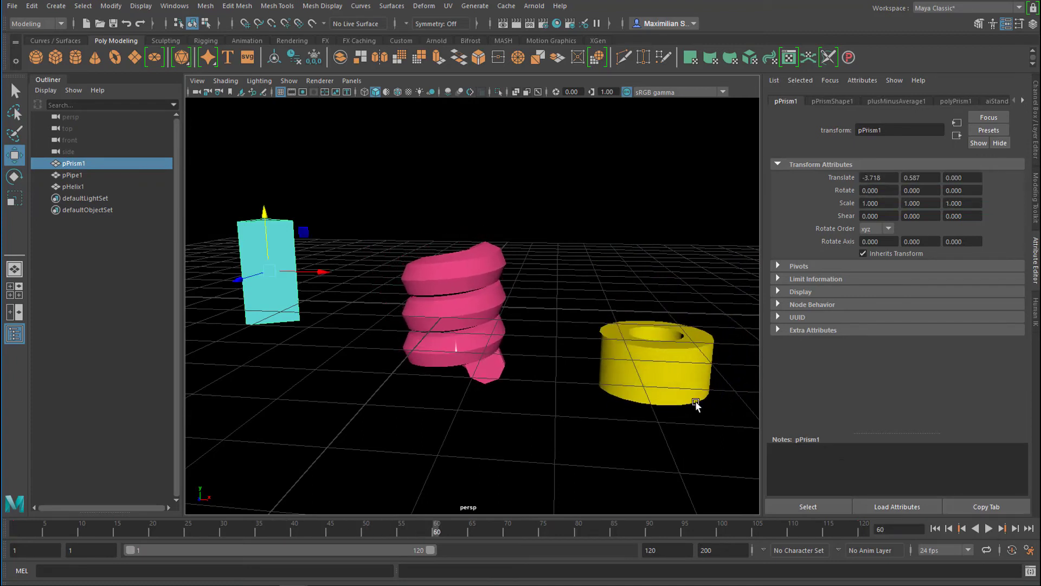
pyautogui.moveTo(265, 216); pyautogui.dragTo(255, 49)
# Replay the animation from the start with the raised prism and examine the helix's motion from several angles
pyautogui.click(937, 528)
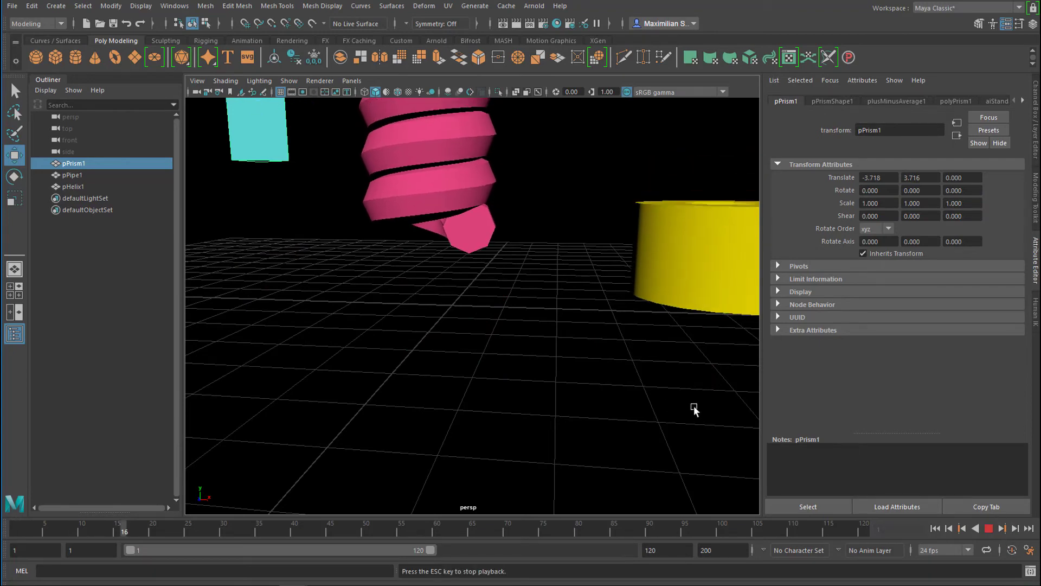
pyautogui.keyDown('alt'); pyautogui.moveTo(619, 400); pyautogui.dragTo(587, 357); pyautogui.keyUp('alt')
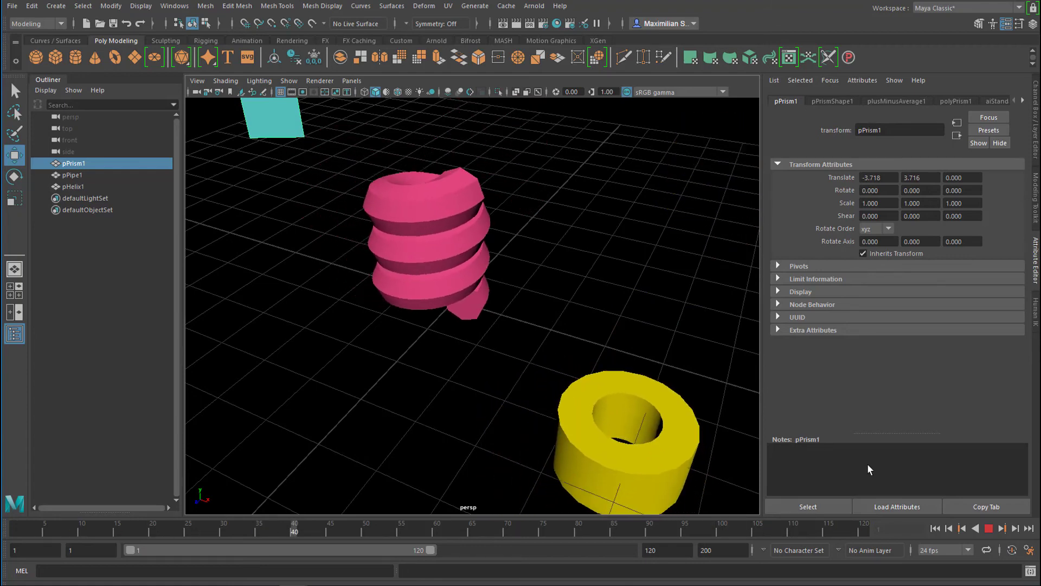
pyautogui.keyDown('alt'); pyautogui.moveTo(584, 332); pyautogui.dragTo(533, 359); pyautogui.keyUp('alt')
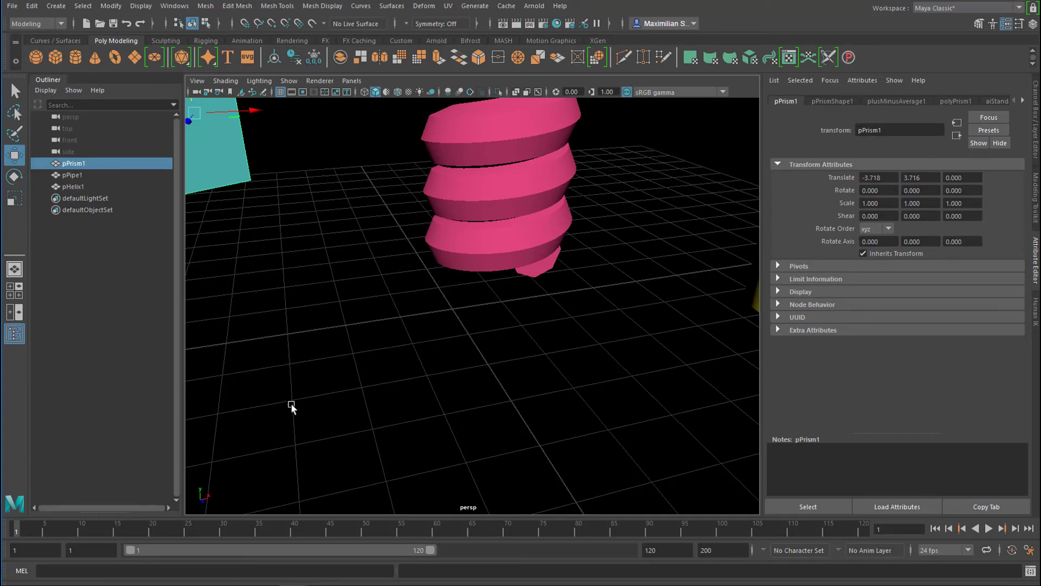
# Drive the prism's Rotate Z with the expression =sin(time) and play back the animation to check it
pyautogui.keyDown('alt'); pyautogui.moveTo(290, 403); pyautogui.dragTo(213, 509); pyautogui.keyUp('alt')
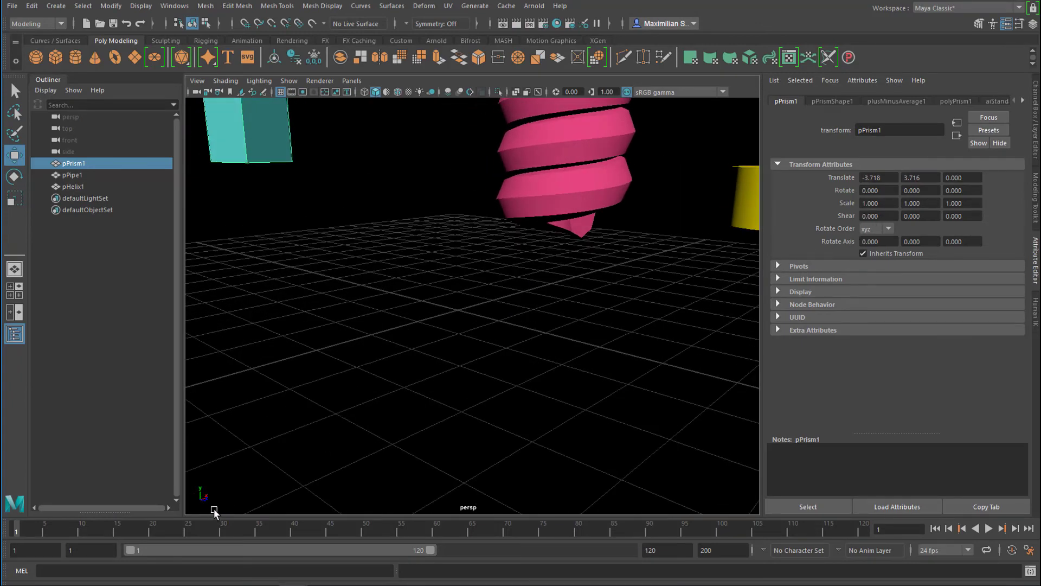
pyautogui.keyDown('alt'); pyautogui.moveTo(377, 441); pyautogui.dragTo(450, 390); pyautogui.keyUp('alt')
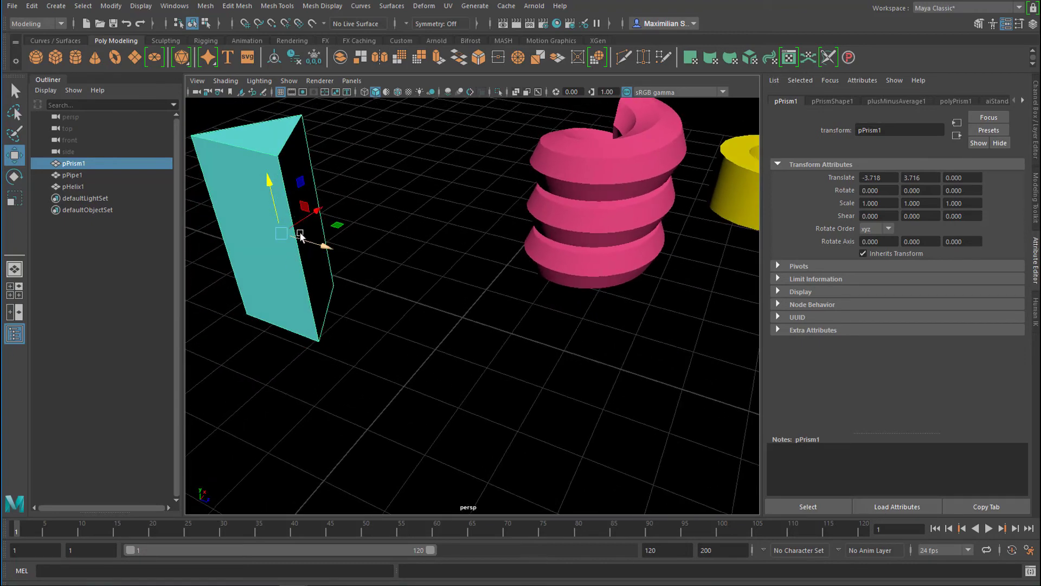
pyautogui.press('e')
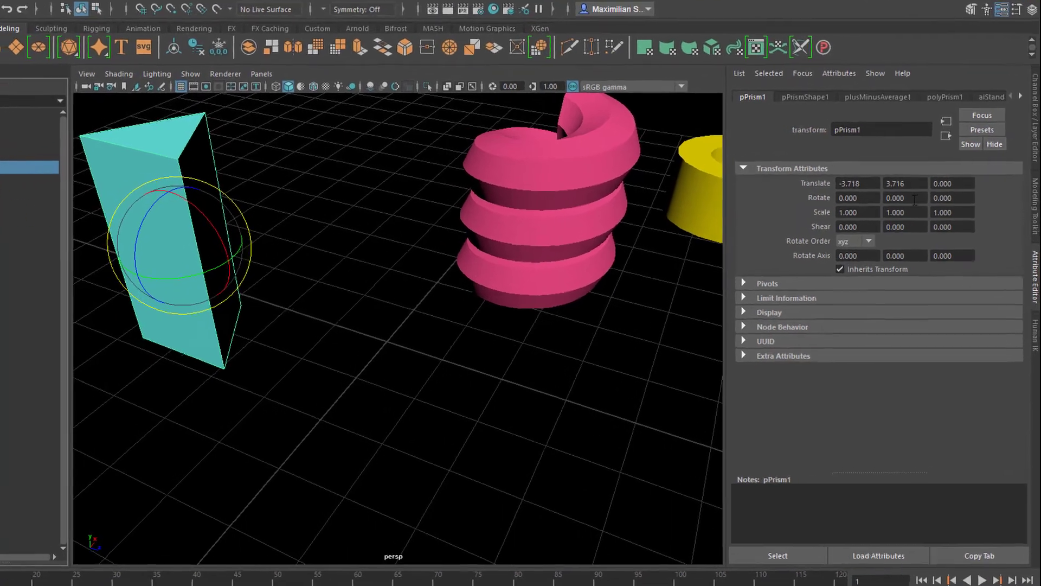
pyautogui.click(907, 190)
pyautogui.doubleClick(871, 209)
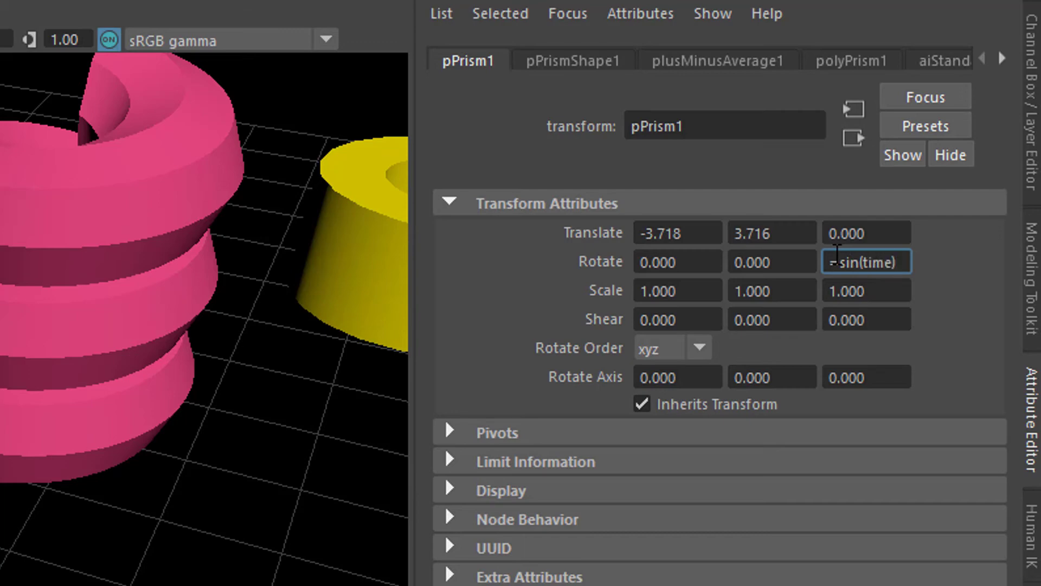
pyautogui.press('Return')
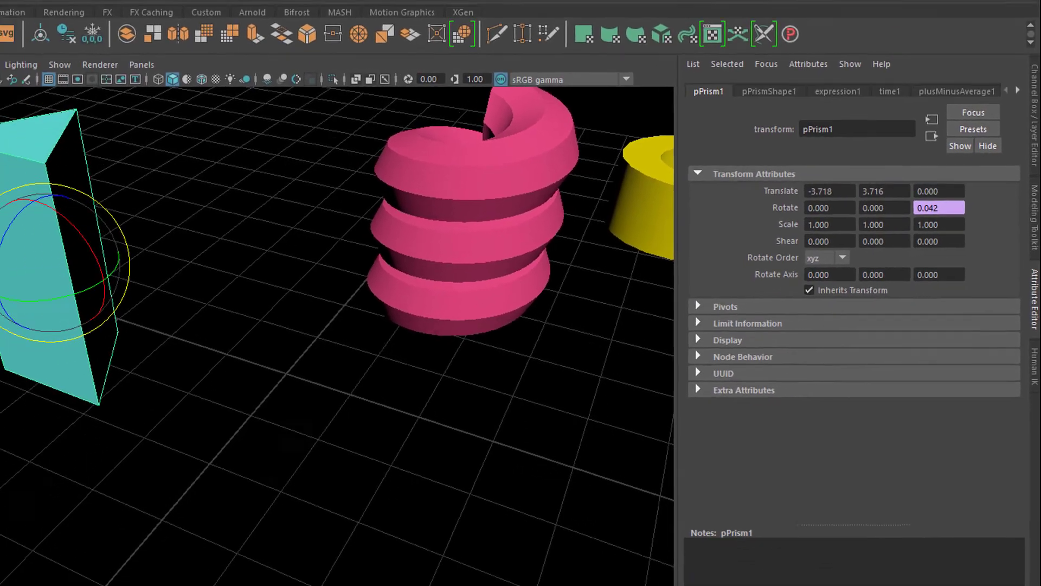
pyautogui.click(988, 528)
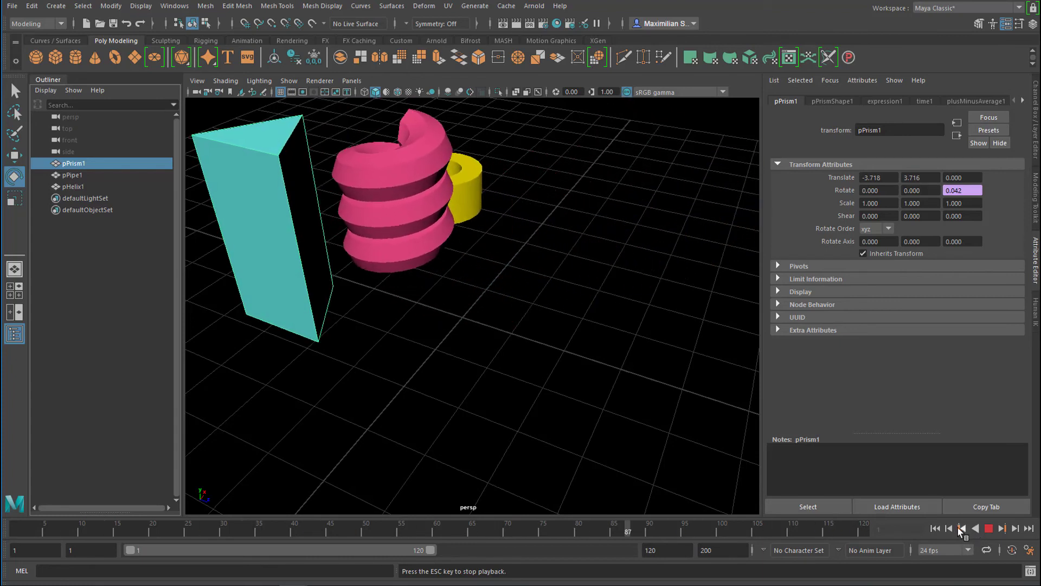
pyautogui.click(1002, 529)
# Edit the prism's Rotate Z expression to pPrism1.rotateZ=20*sin(time) and play the animation to check the swing
pyautogui.click(963, 190)
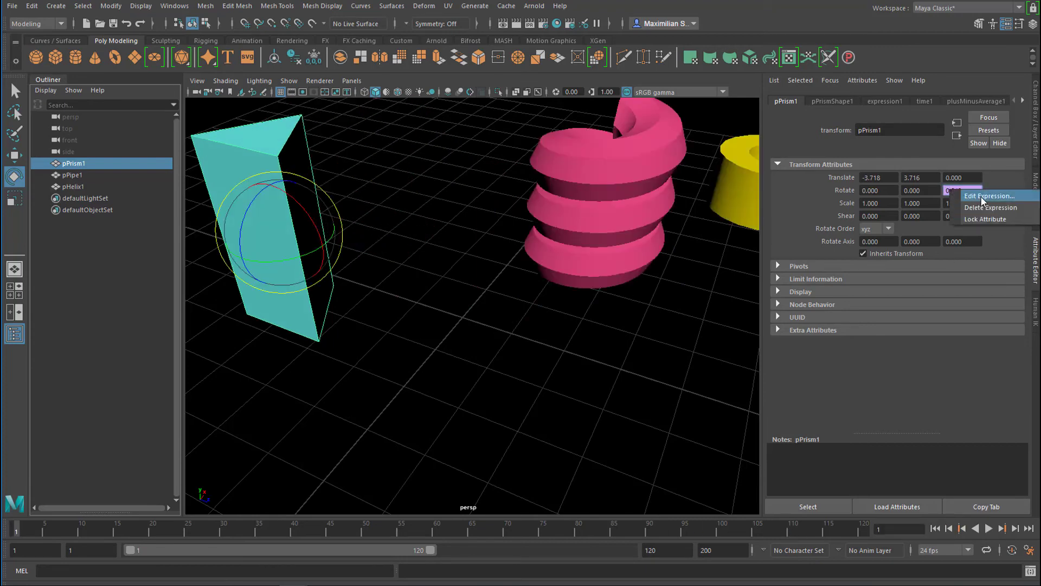
pyautogui.click(980, 196)
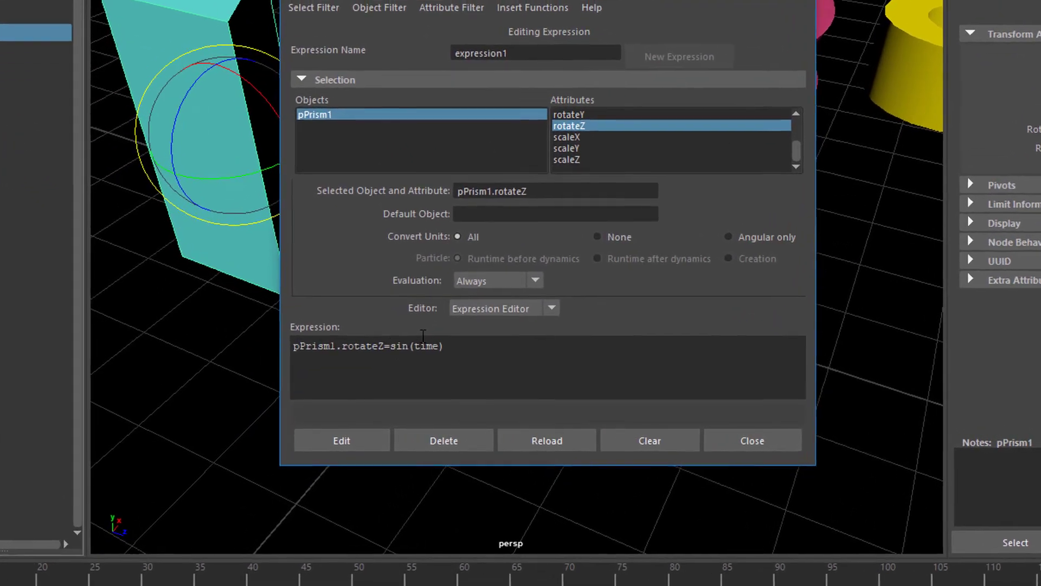
pyautogui.click(389, 346)
pyautogui.write('20*')
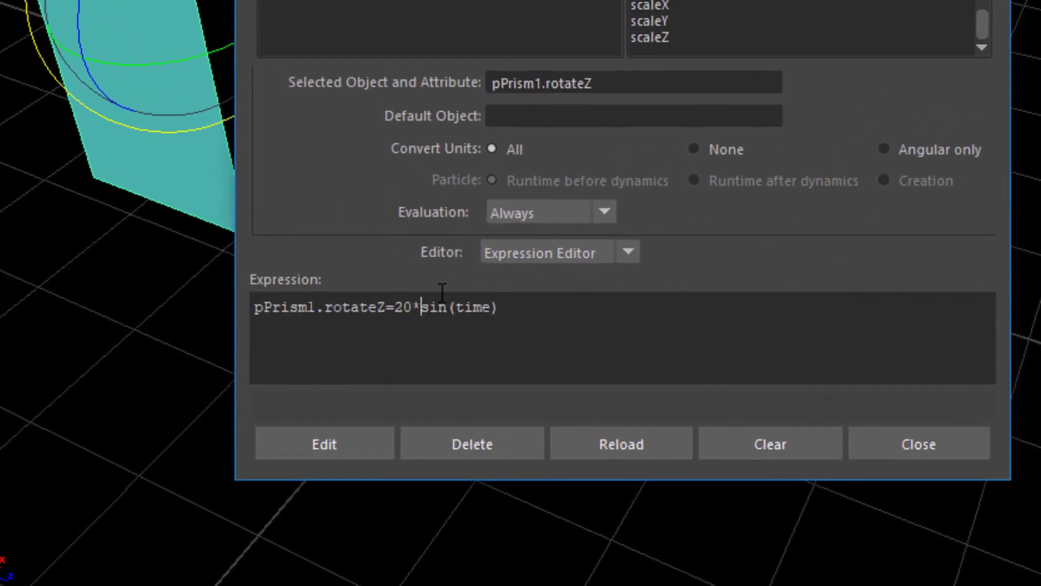
pyautogui.click(340, 445)
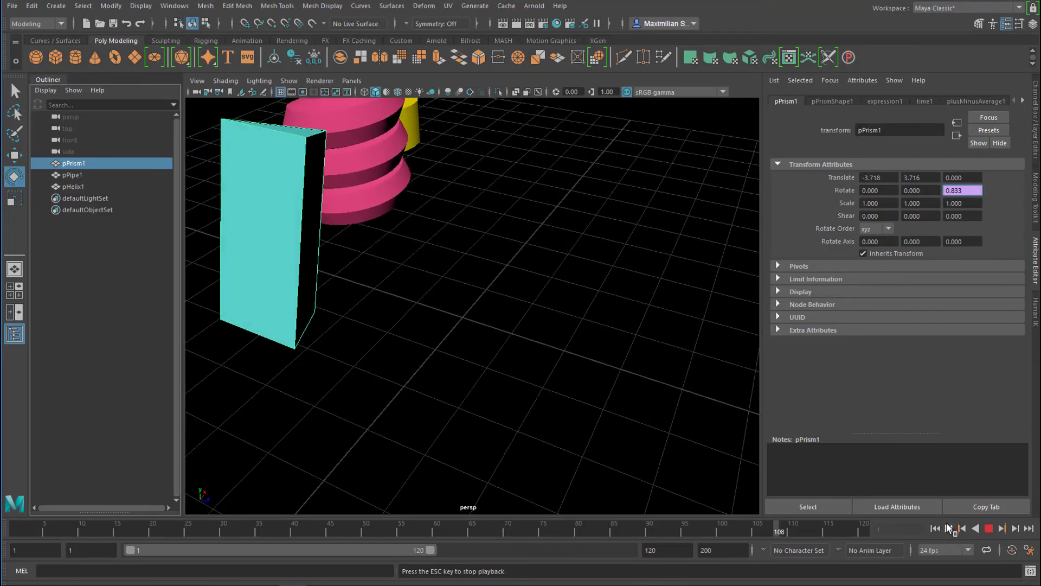
pyautogui.click(987, 529)
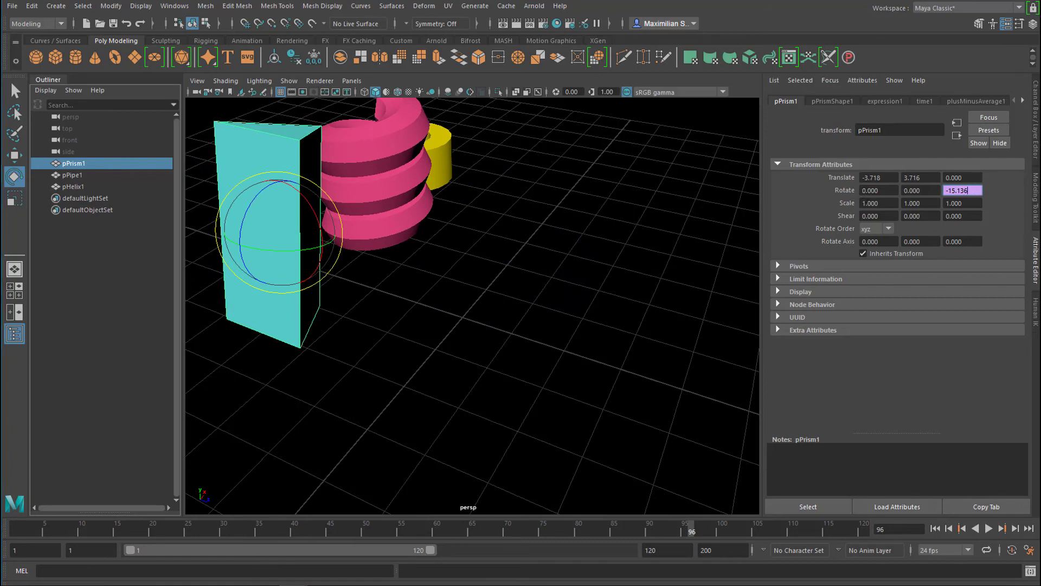
pyautogui.press('Return')
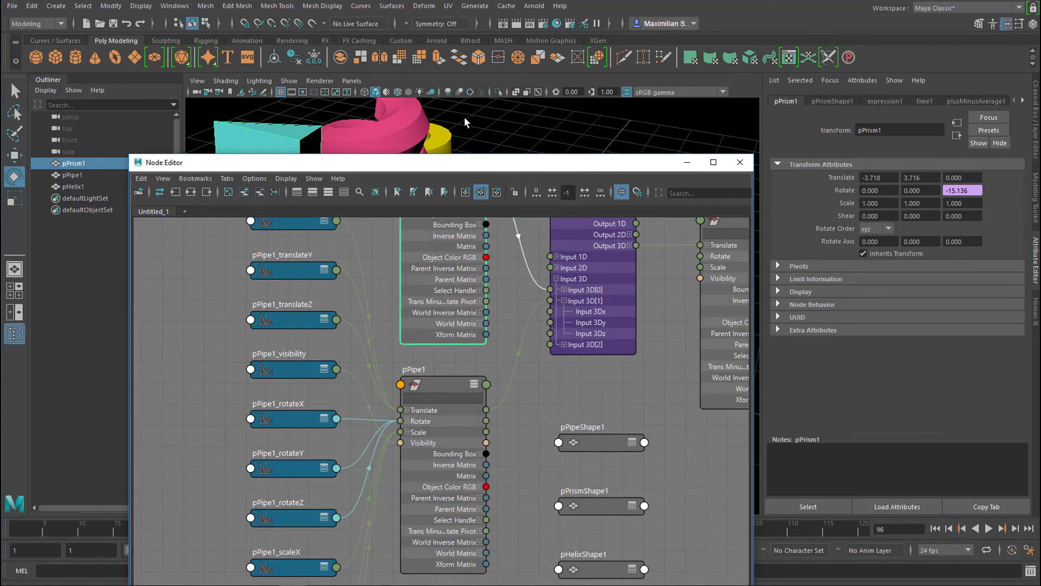
# In the Node Editor, connect pPrism1's Rotate Z to the first Input 1D of plusMinusAverage1
pyautogui.moveTo(486, 168); pyautogui.dragTo(448, 76)
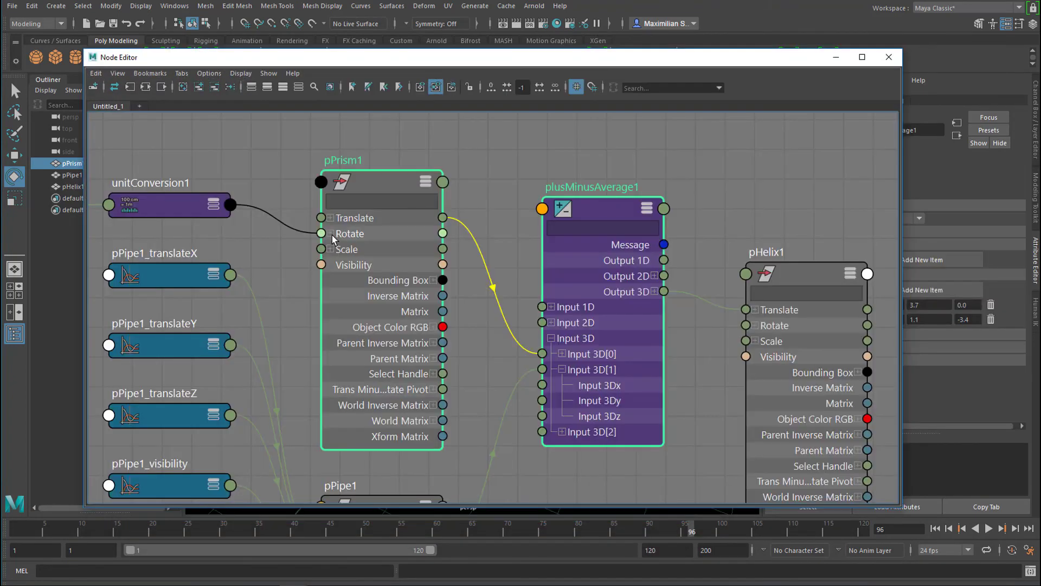
pyautogui.click(331, 234)
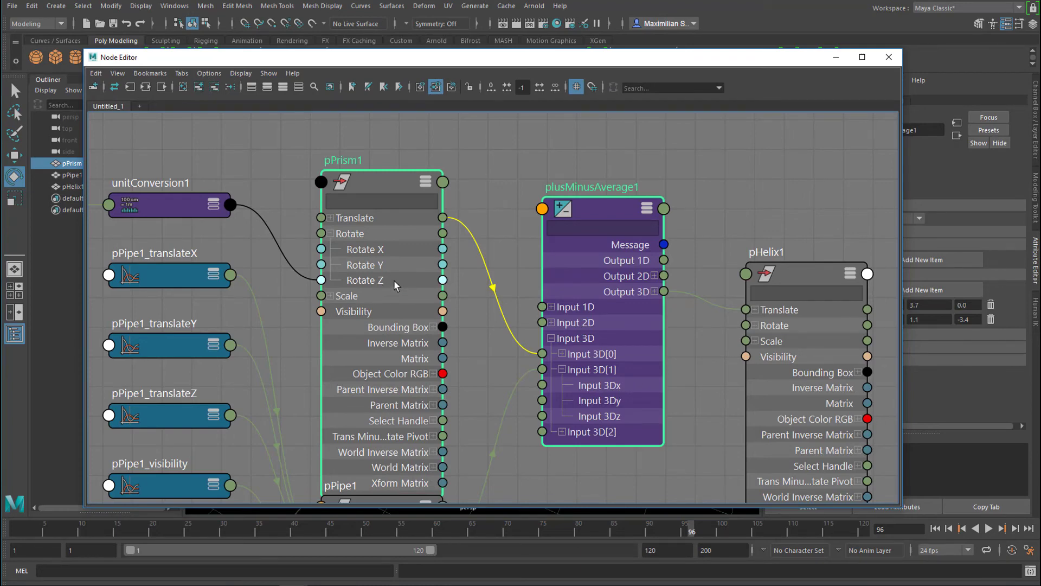
pyautogui.click(552, 307)
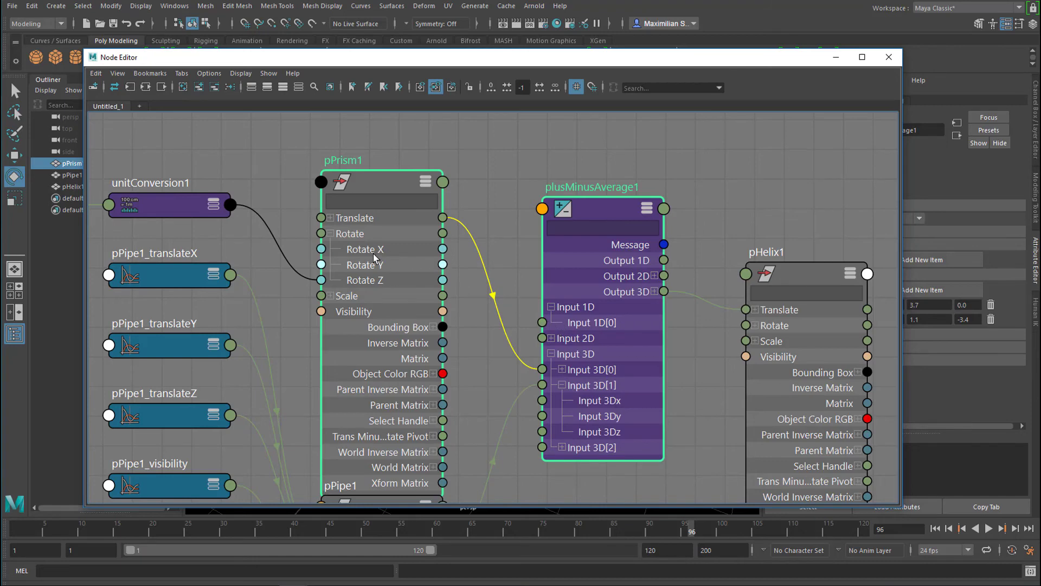
pyautogui.moveTo(381, 282); pyautogui.dragTo(402, 279)
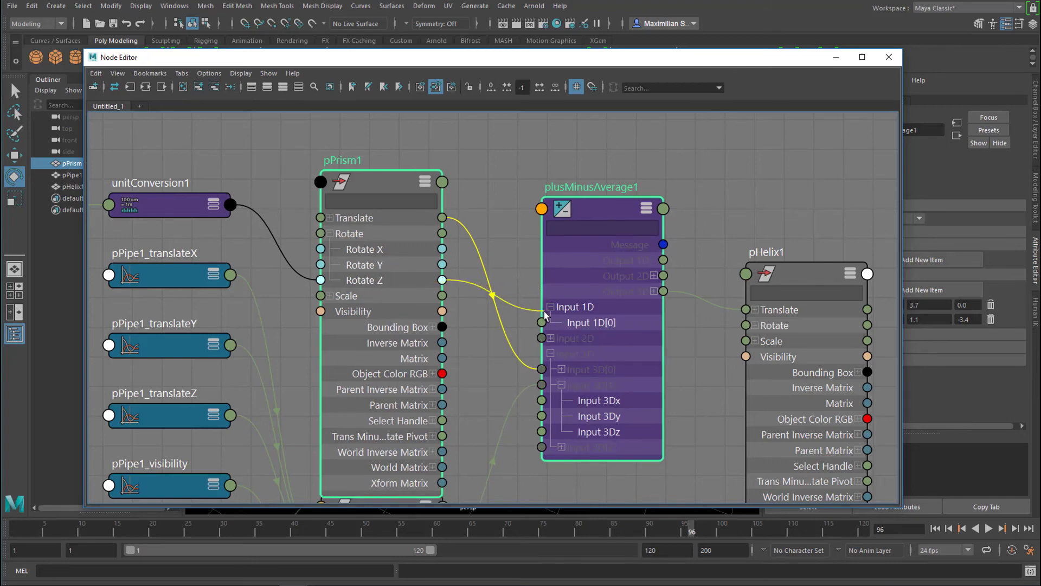
pyautogui.moveTo(546, 322); pyautogui.dragTo(542, 322)
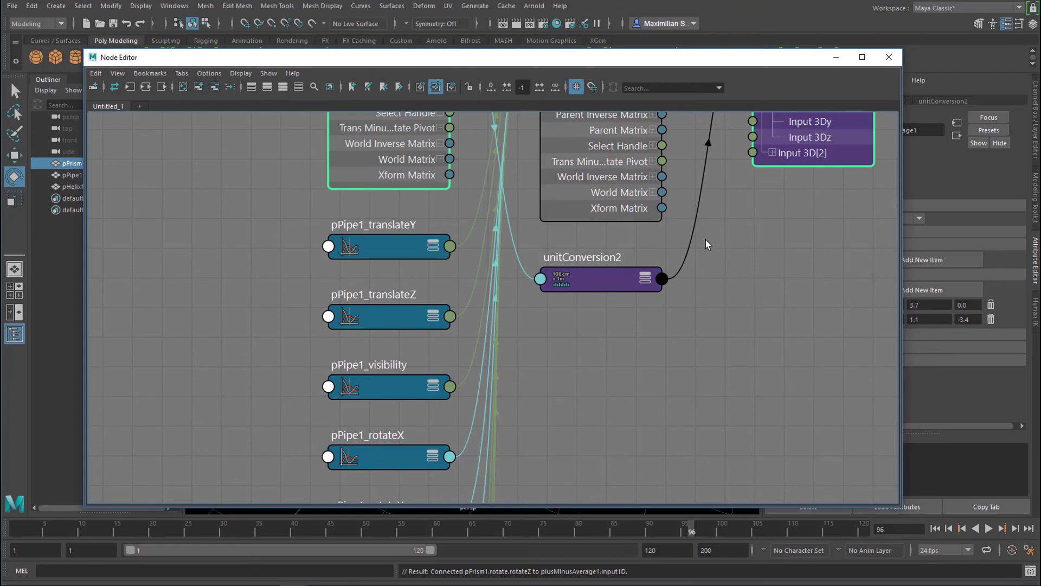
# Connect plusMinusAverage1's Output 1D to pHelix1's Rotate Z and play back the animation in the viewport
pyautogui.moveTo(706, 238); pyautogui.dragTo(622, 429, button='middle')
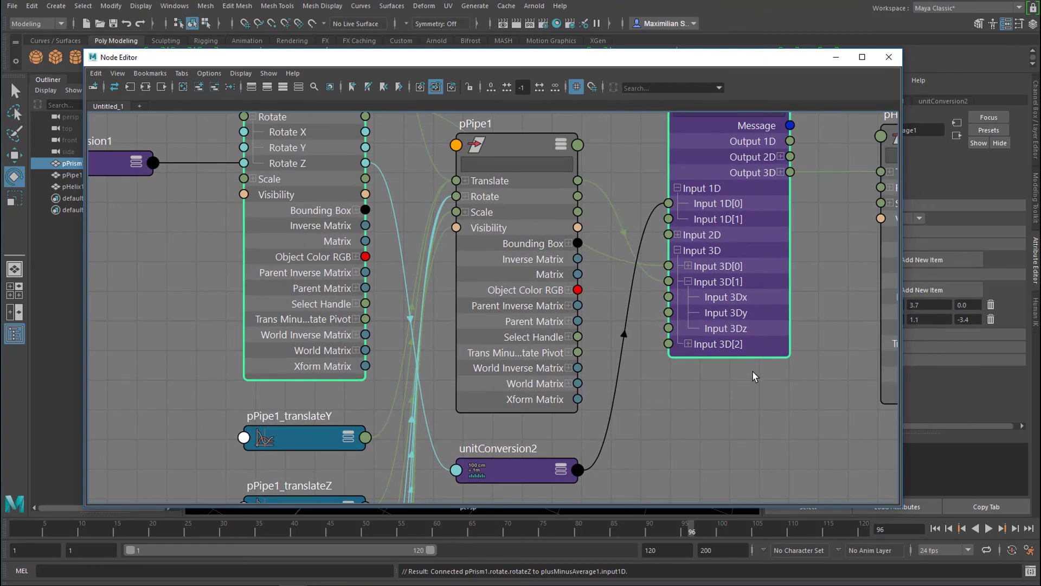
pyautogui.press('f')
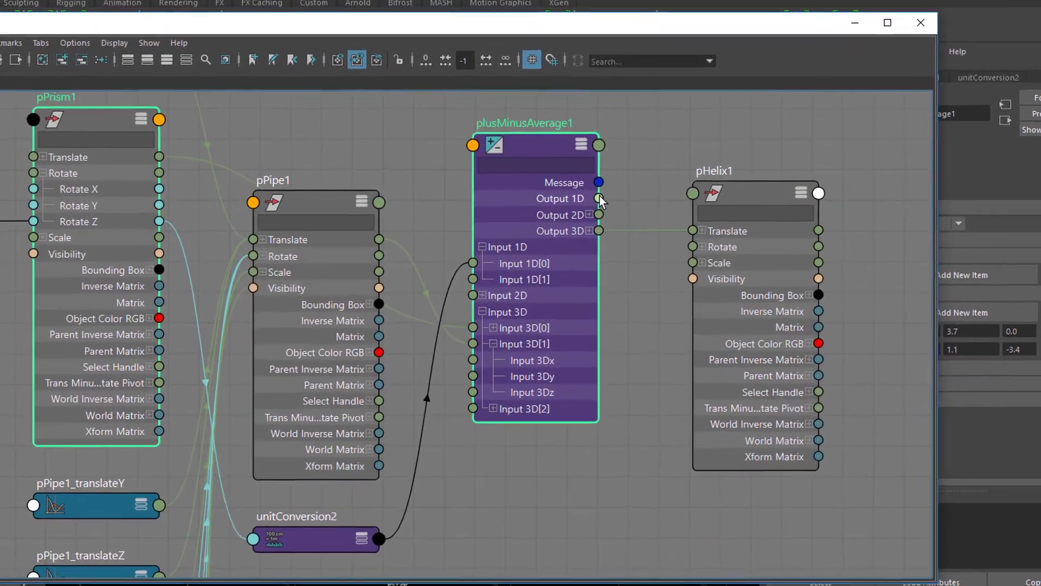
pyautogui.moveTo(600, 198); pyautogui.dragTo(627, 199)
pyautogui.moveTo(524, 199); pyautogui.dragTo(639, 302)
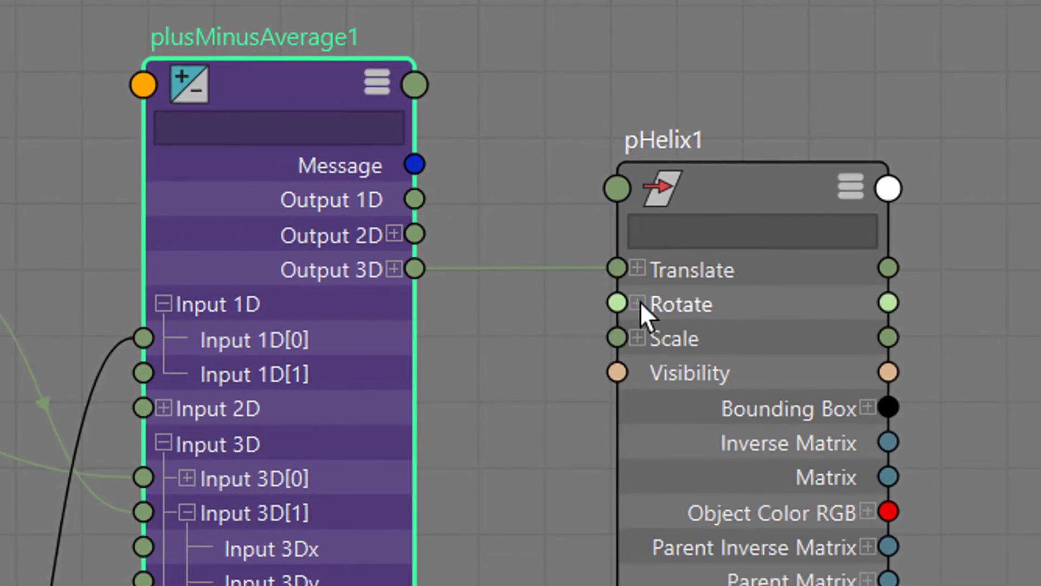
pyautogui.click(638, 303)
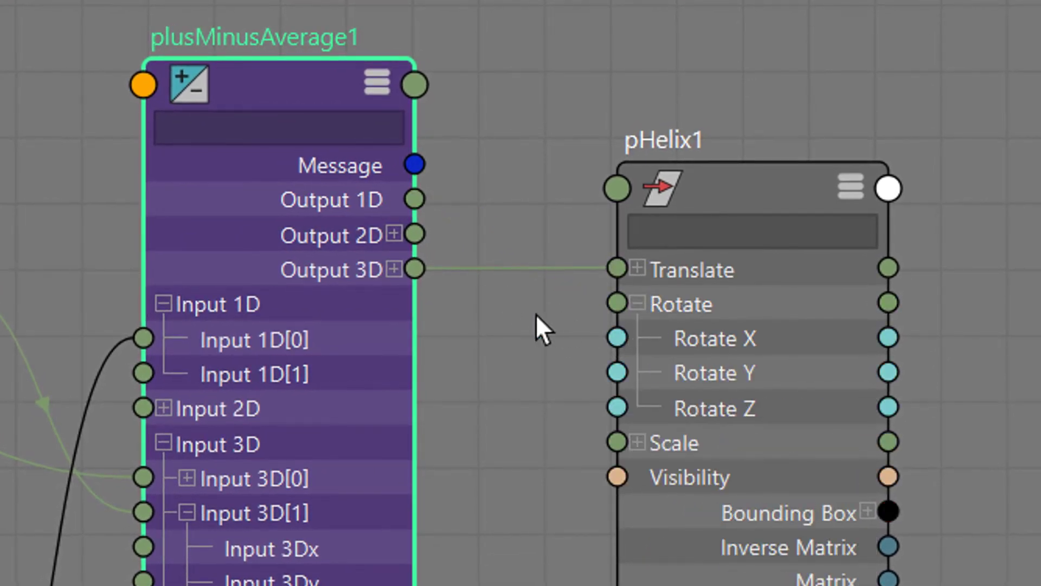
pyautogui.moveTo(414, 199); pyautogui.dragTo(601, 407)
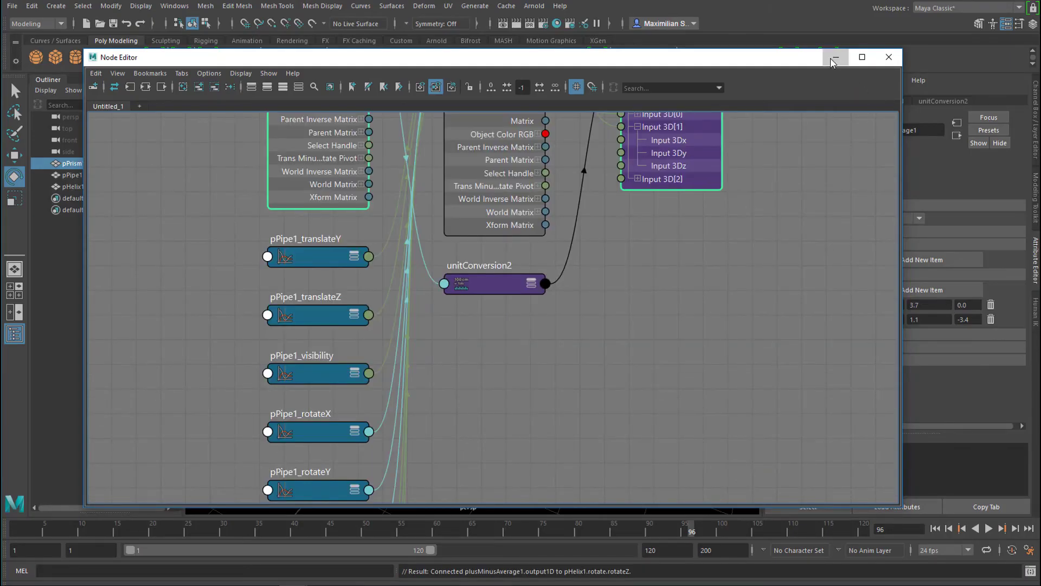
pyautogui.click(834, 60)
pyautogui.click(988, 528)
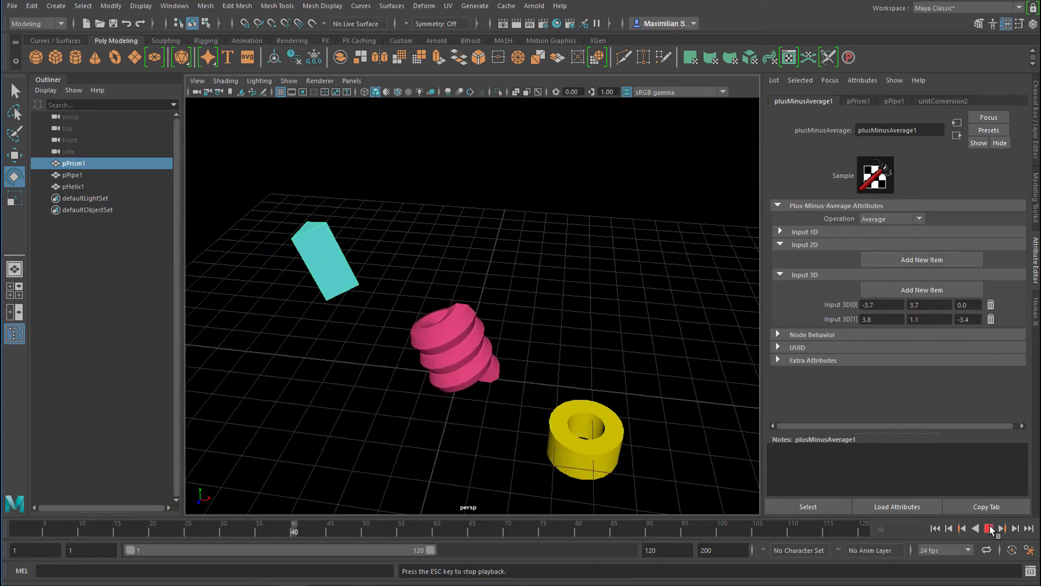